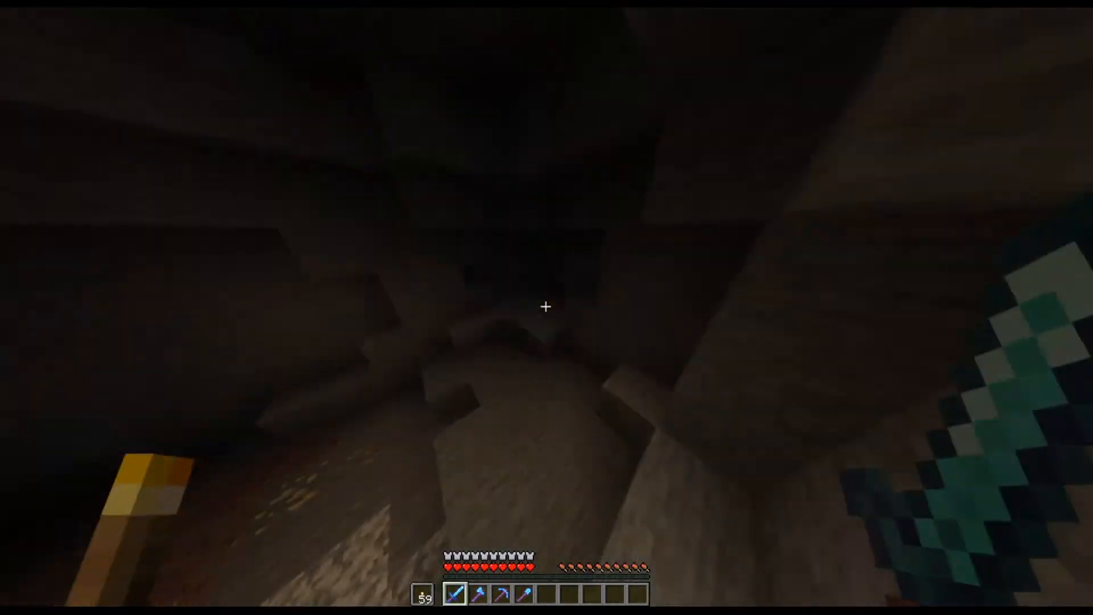
right_click(545, 306)
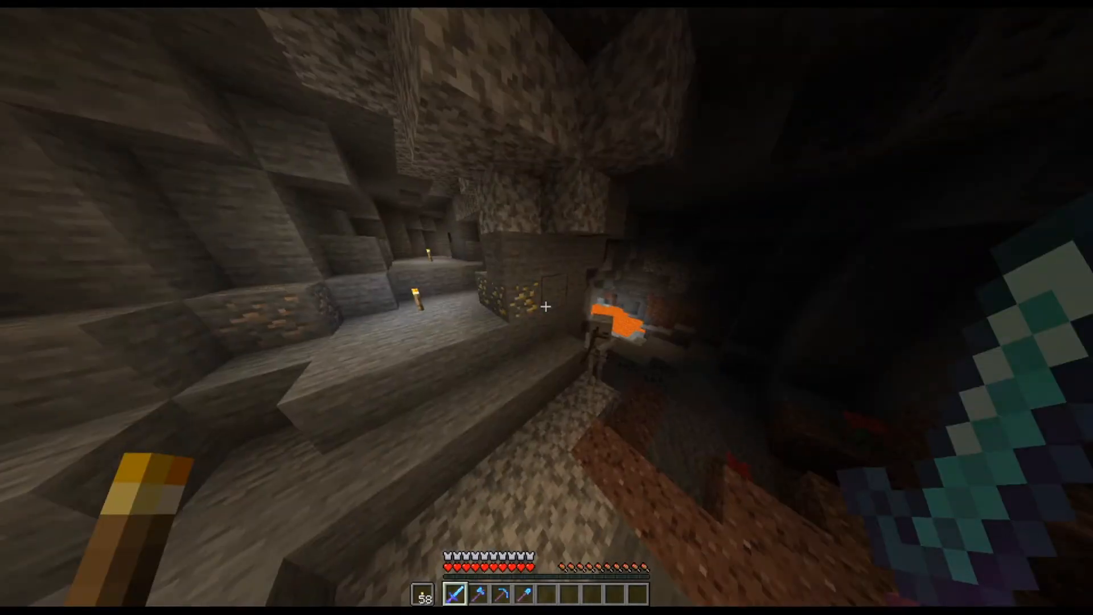
click(546, 306)
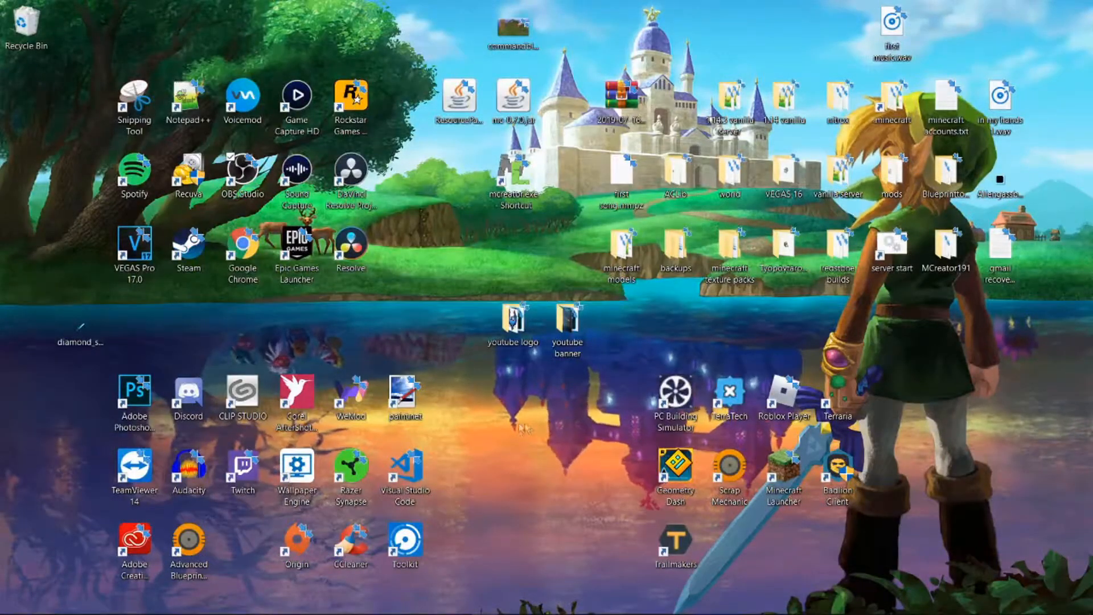
Step: Open Google Chrome, search Google for "obs" and open the obsproject.com result
click(249, 261)
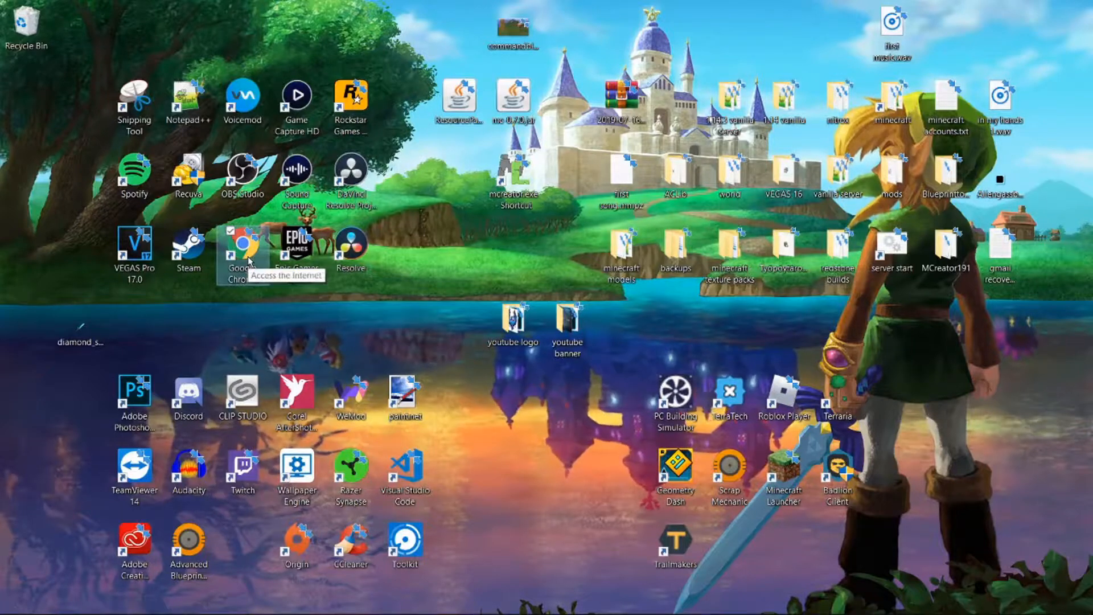
key(Return)
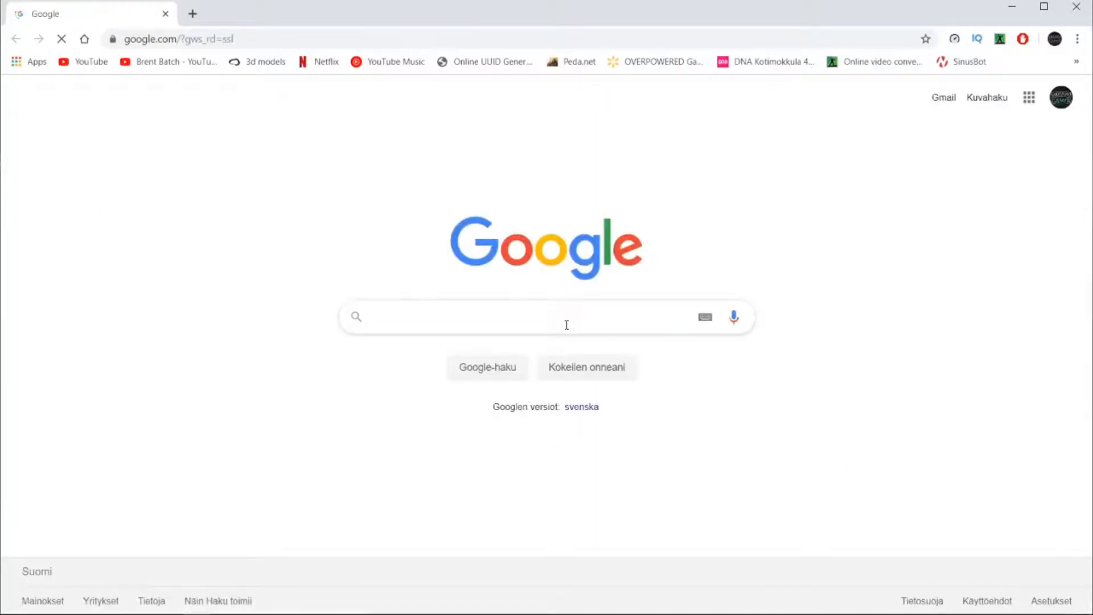
click(567, 325)
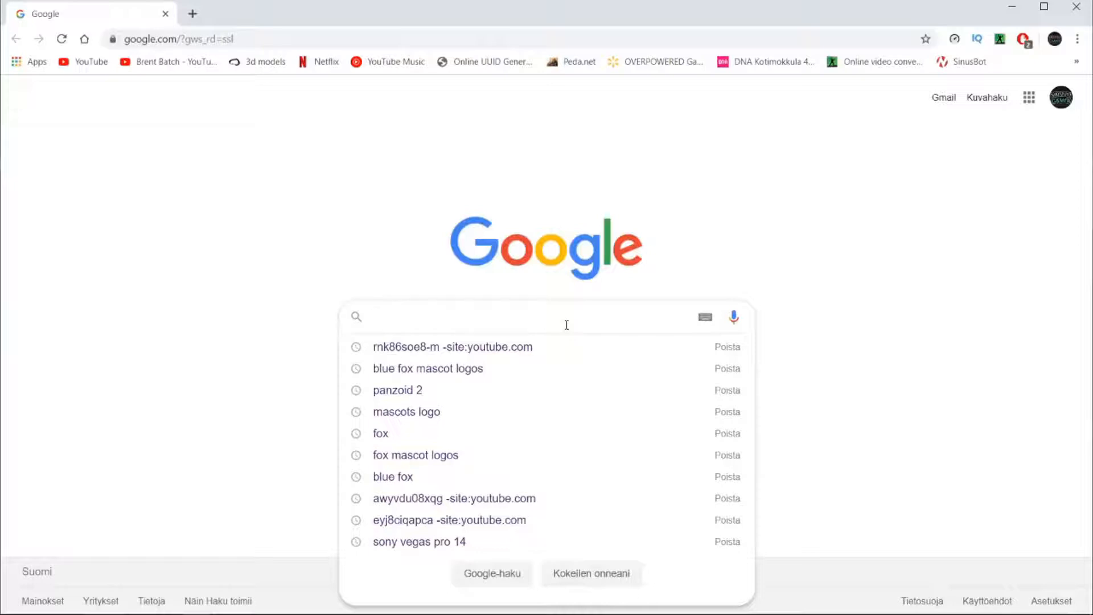
text(obs)
key(Return)
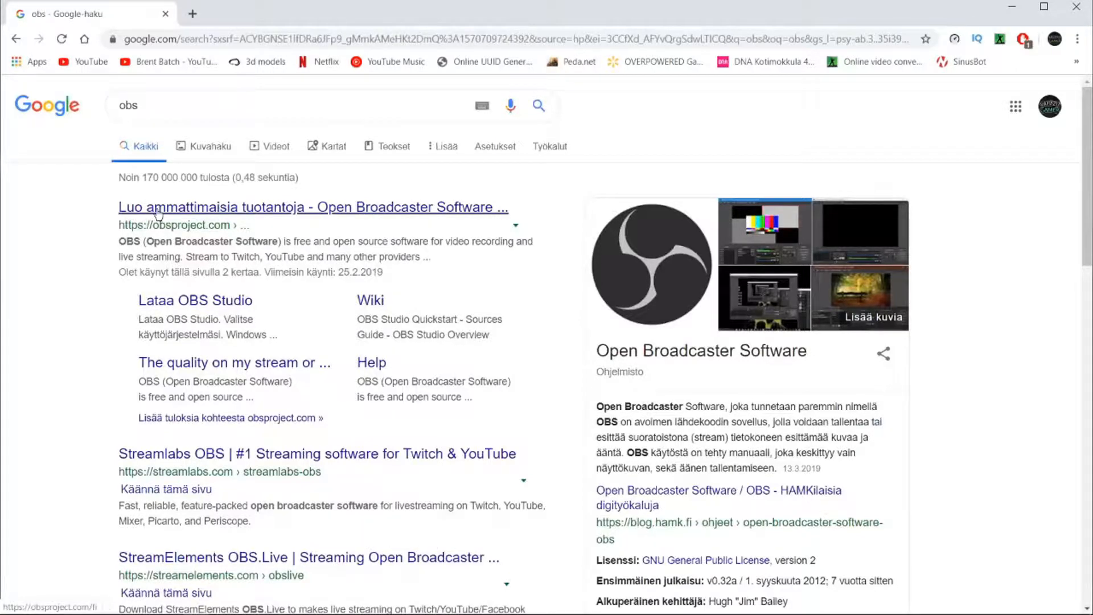
click(183, 213)
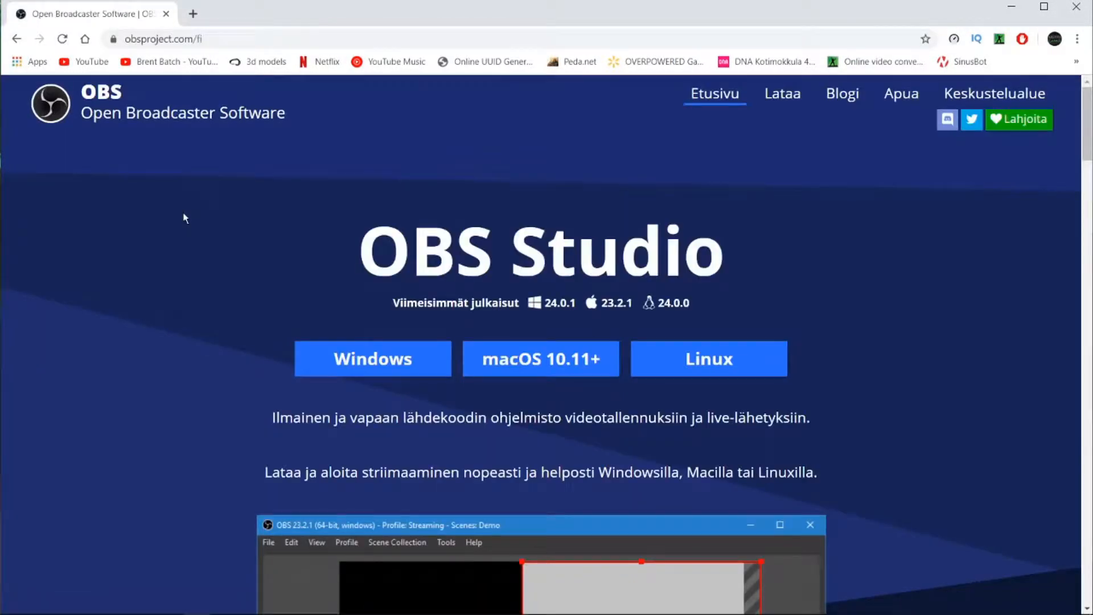
click(392, 370)
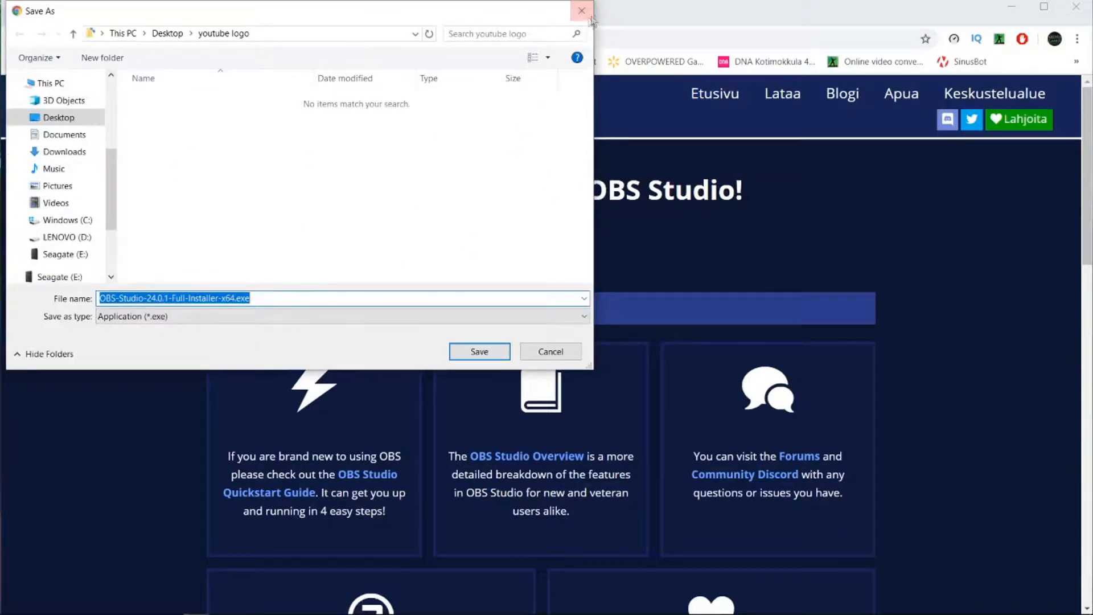
click(587, 14)
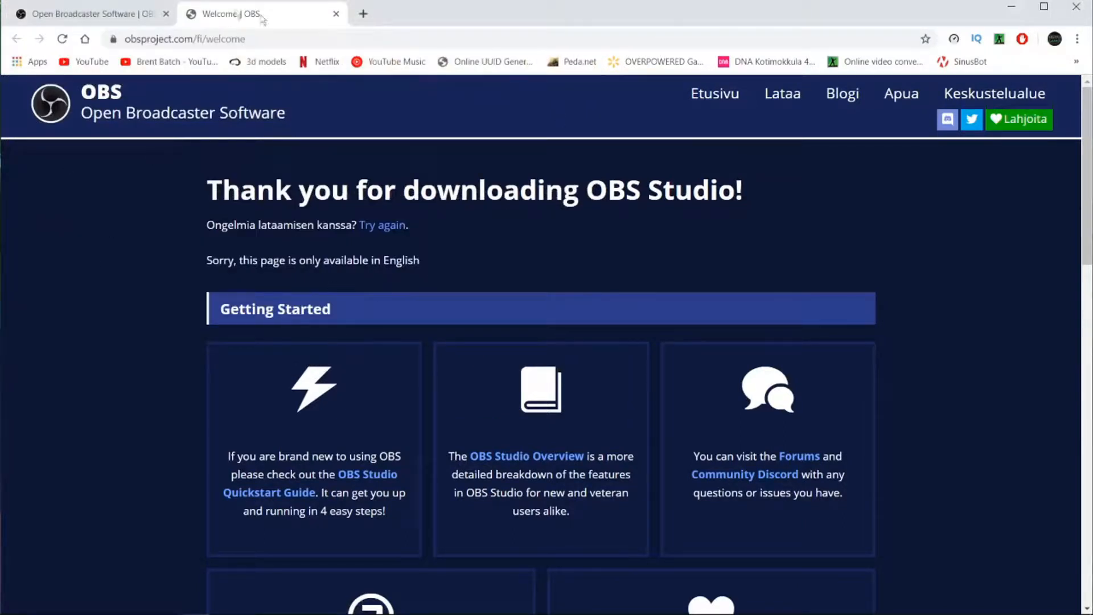
click(336, 14)
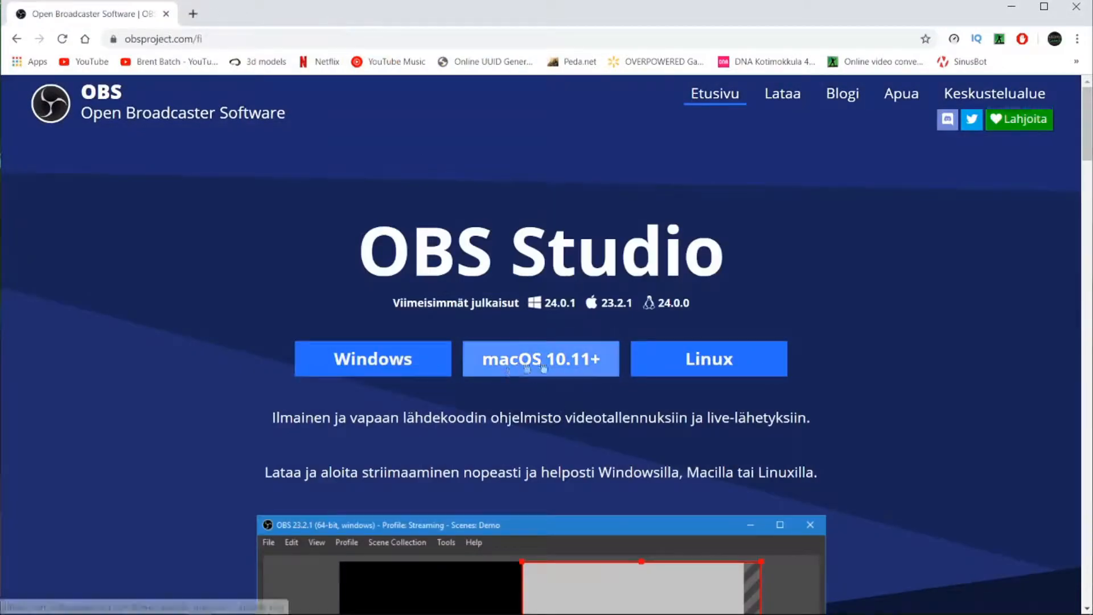
scroll(512, 373, down, 10)
scroll(512, 373, down, 3)
scroll(512, 373, up, 15)
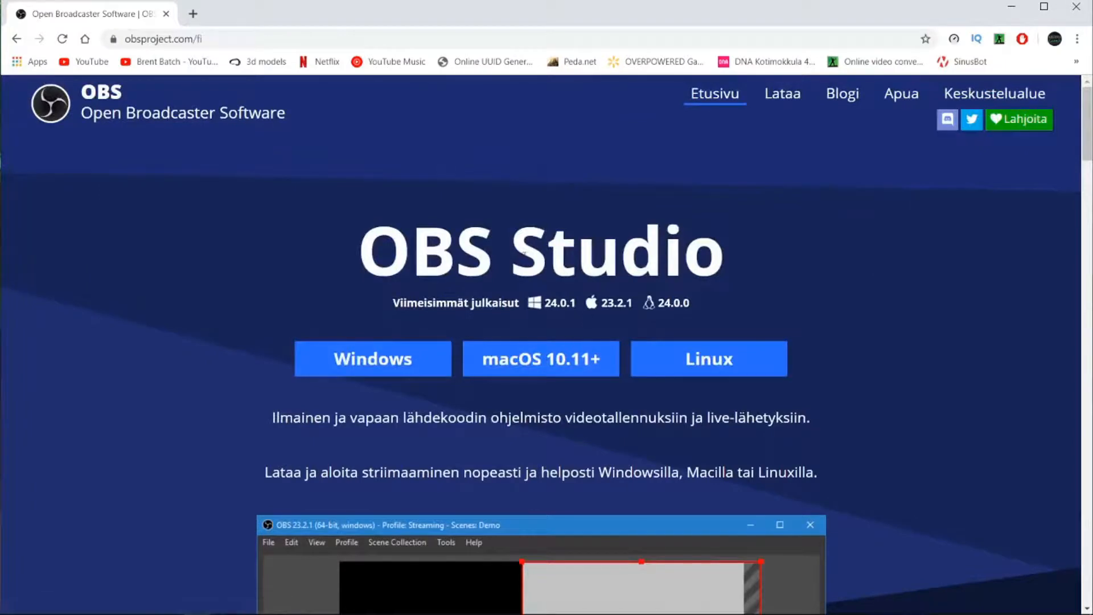
Step: Request the Windows version of OBS Studio, cancel saving the installer and close the browser
click(430, 358)
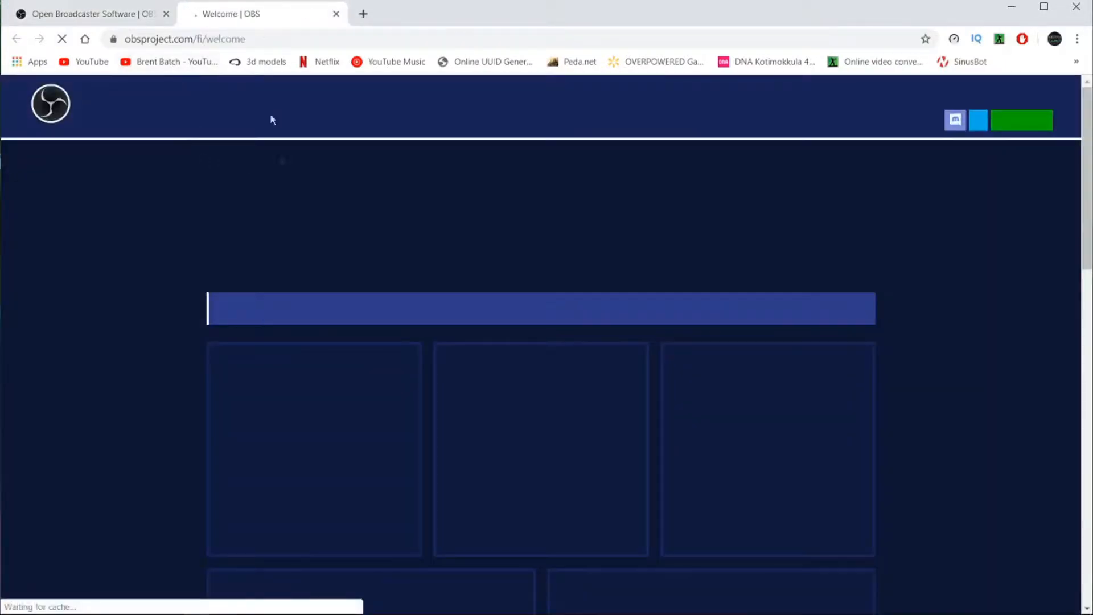
scroll(499, 373, down, 5)
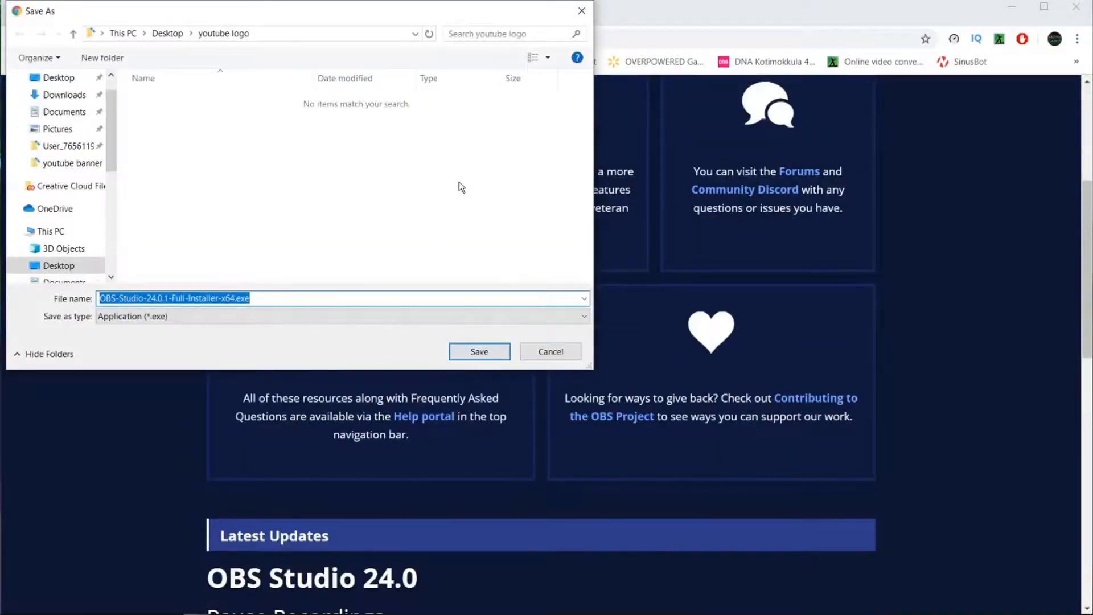
click(580, 14)
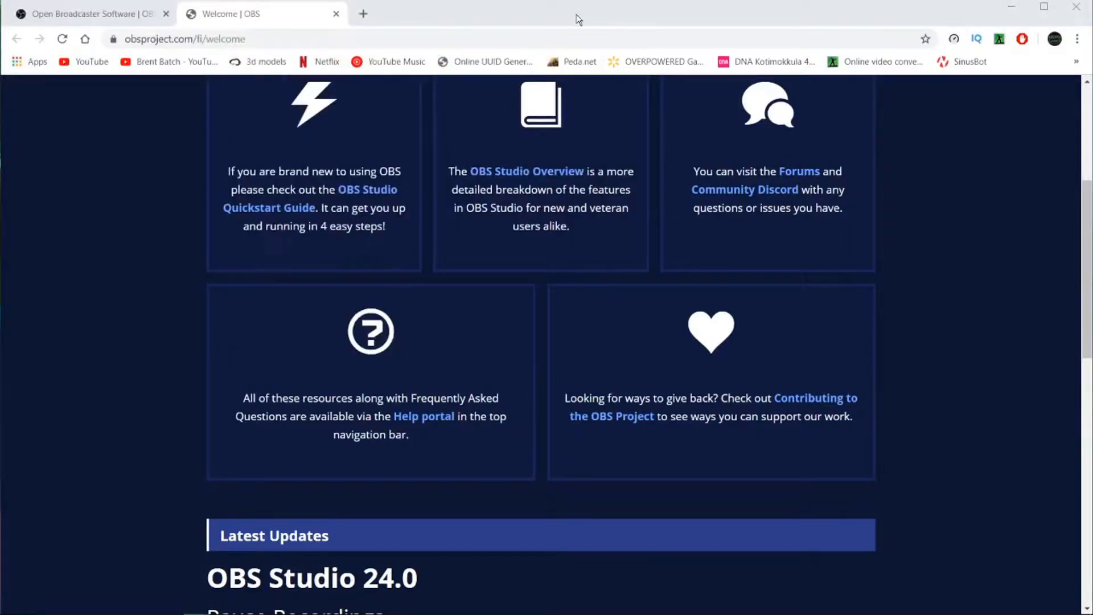
click(1071, 16)
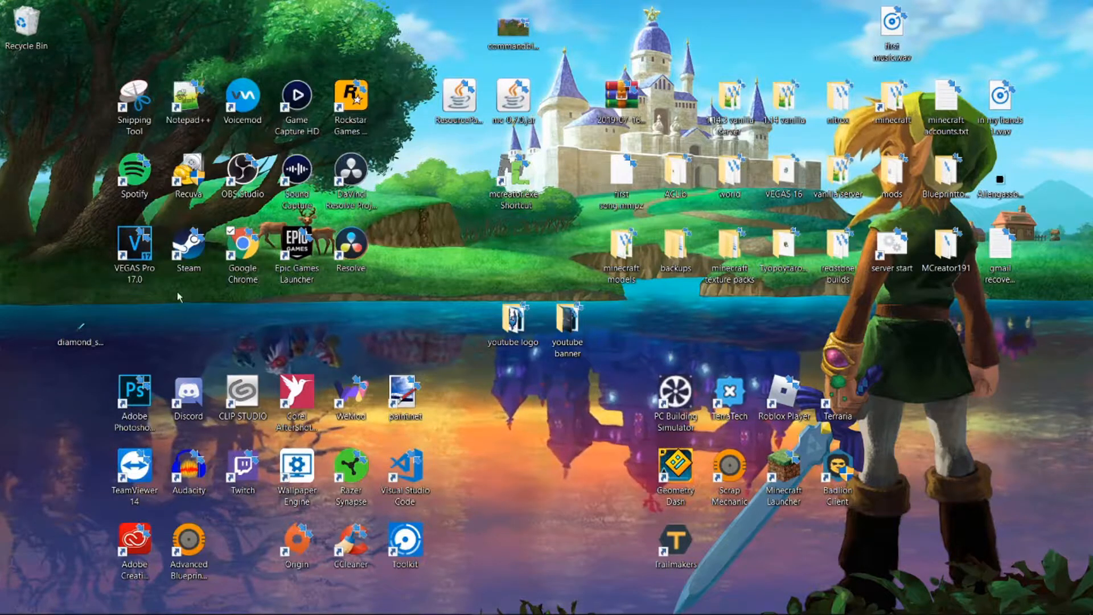
Step: Launch OBS Studio from the desktop, bring its window onto this screen and make it slightly smaller
double_click(252, 185)
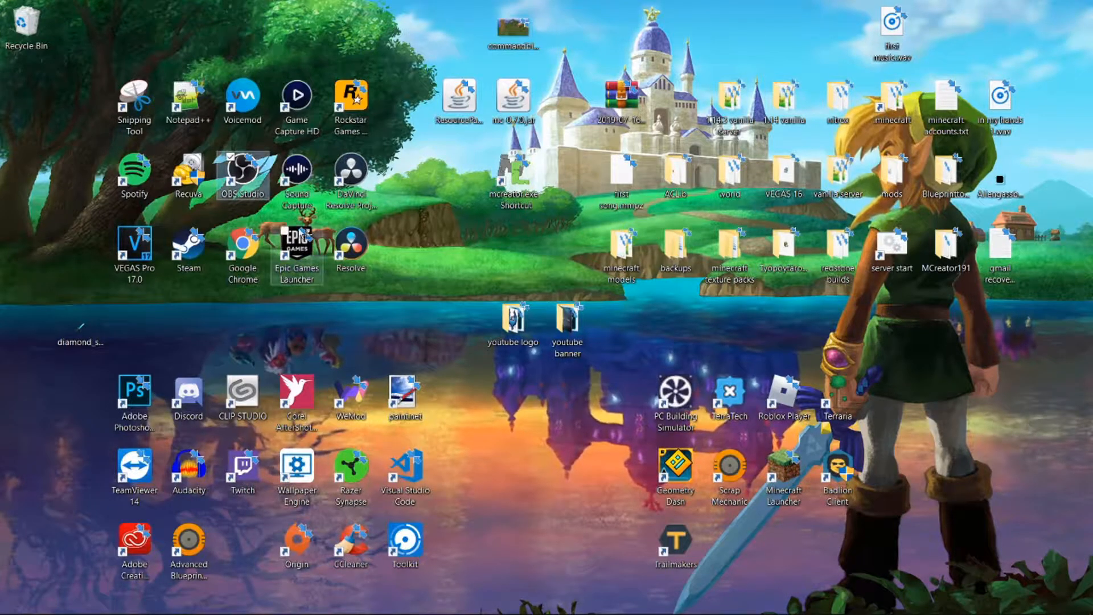
click(596, 337)
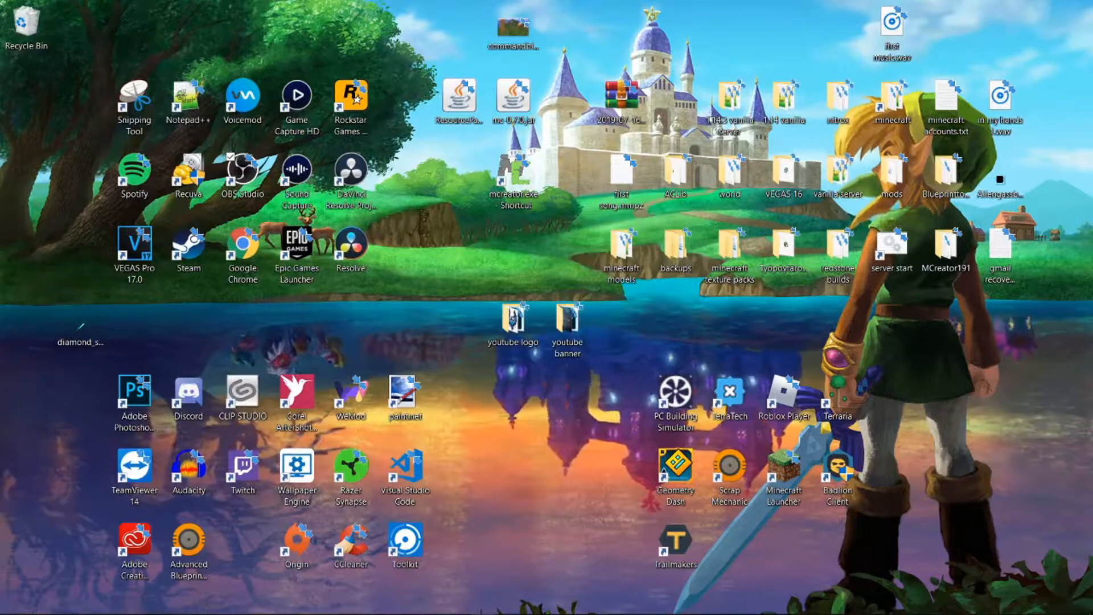
drag(1092, 66, 427, 25)
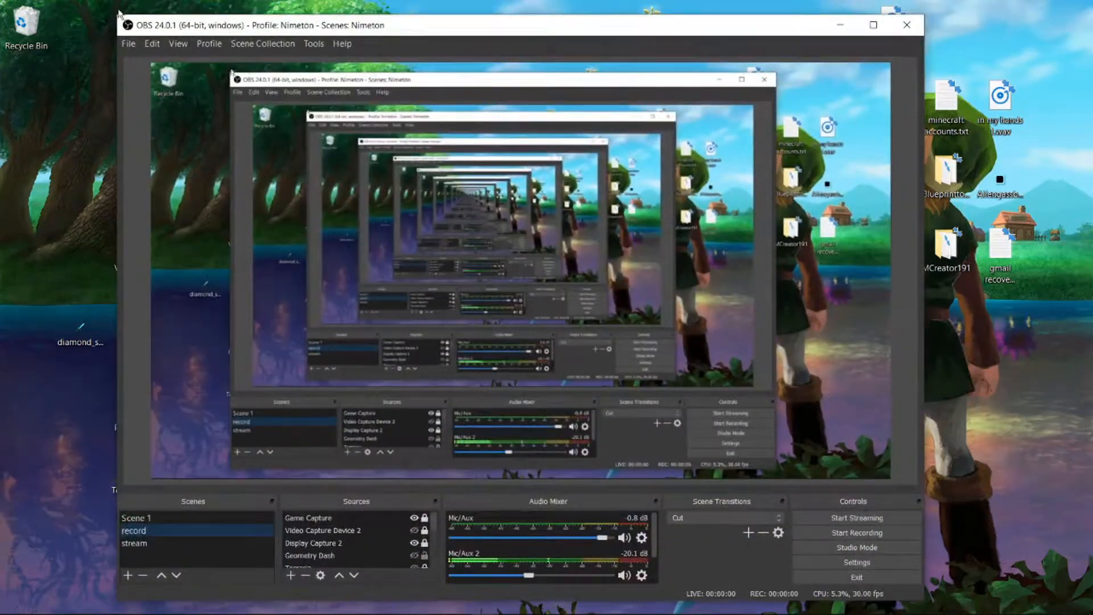
drag(120, 18, 141, 58)
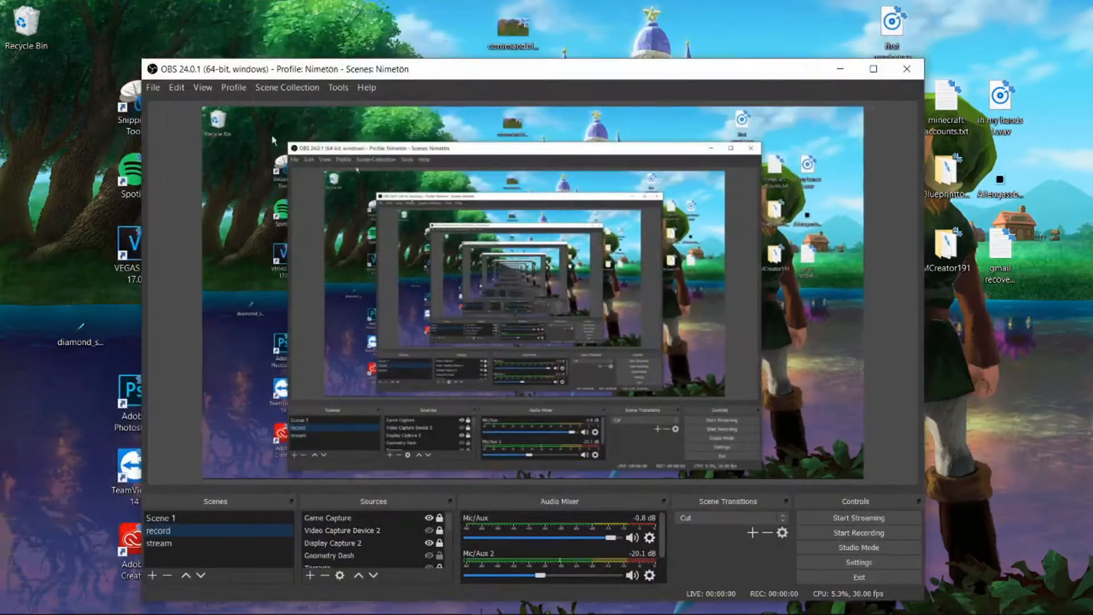
Step: Hide the Display Capture 2 source in the record scene and look through its remaining sources
scroll(410, 552, up, 5)
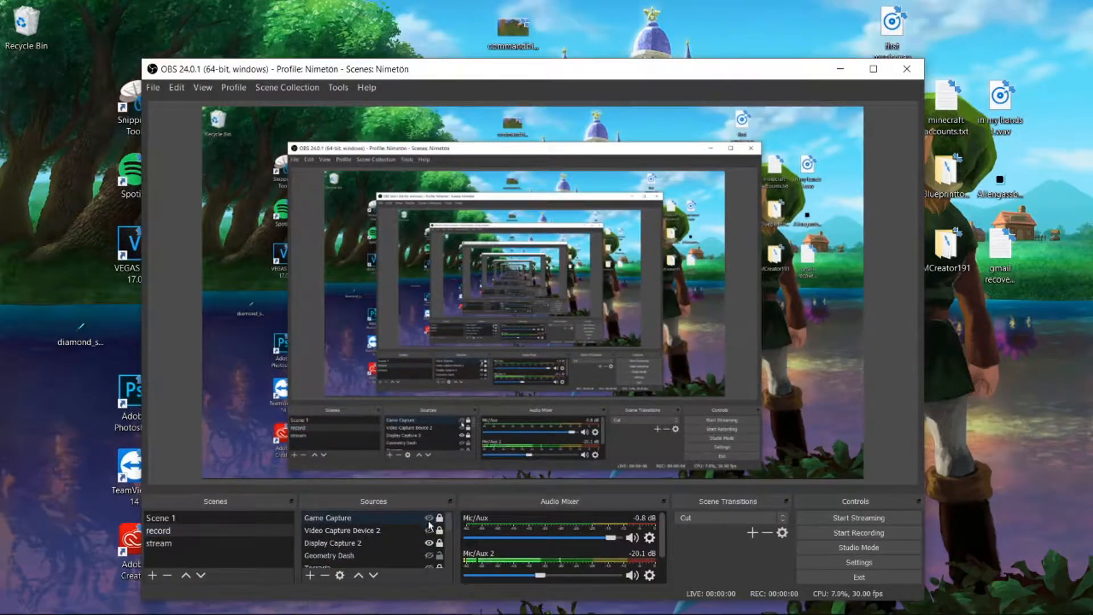
click(428, 543)
scroll(428, 546, down, 3)
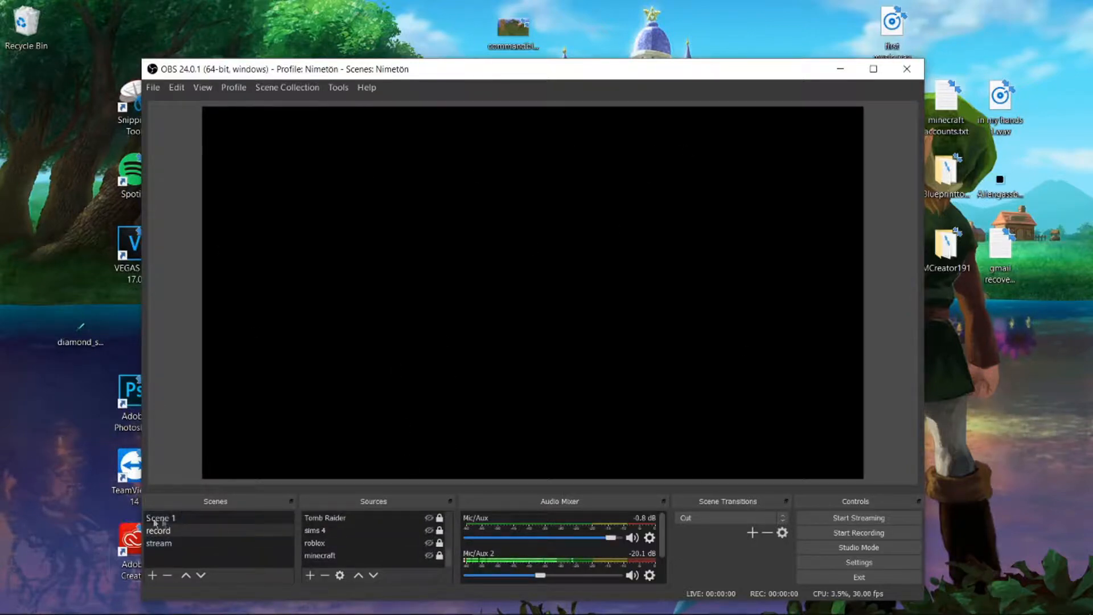
Step: Switch between Scene 1 and record, and add a new scene with the suggested name Scene 2
click(171, 520)
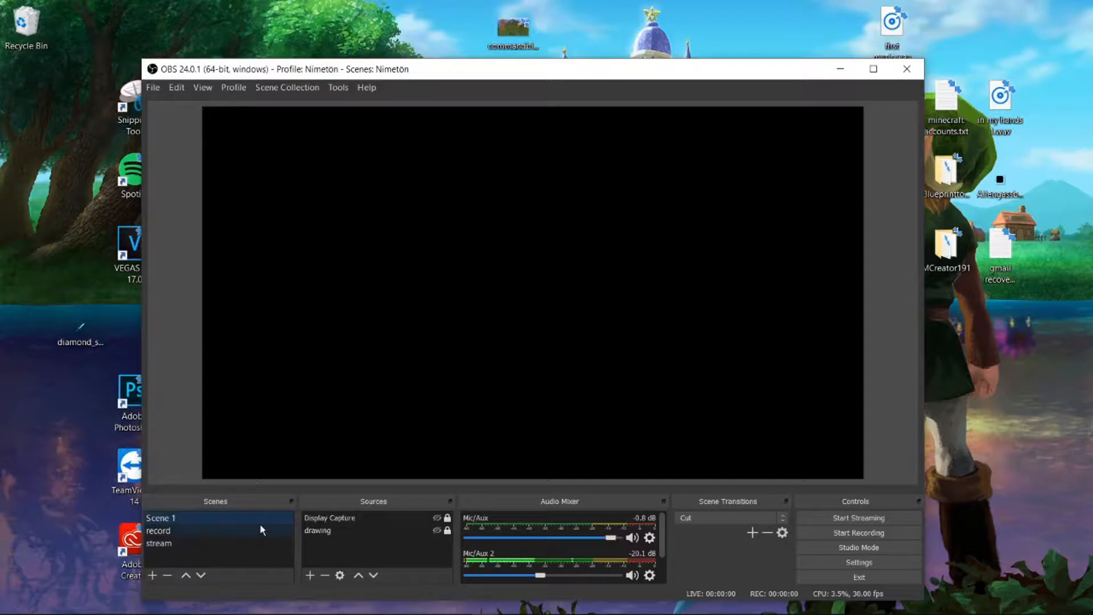
click(180, 530)
click(184, 518)
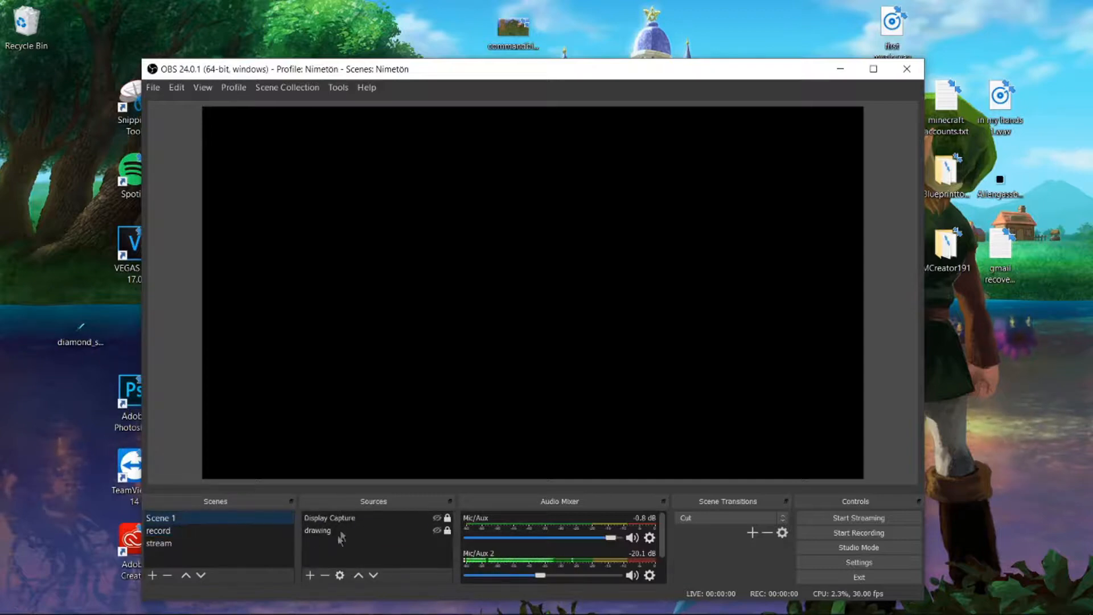
click(152, 575)
click(511, 359)
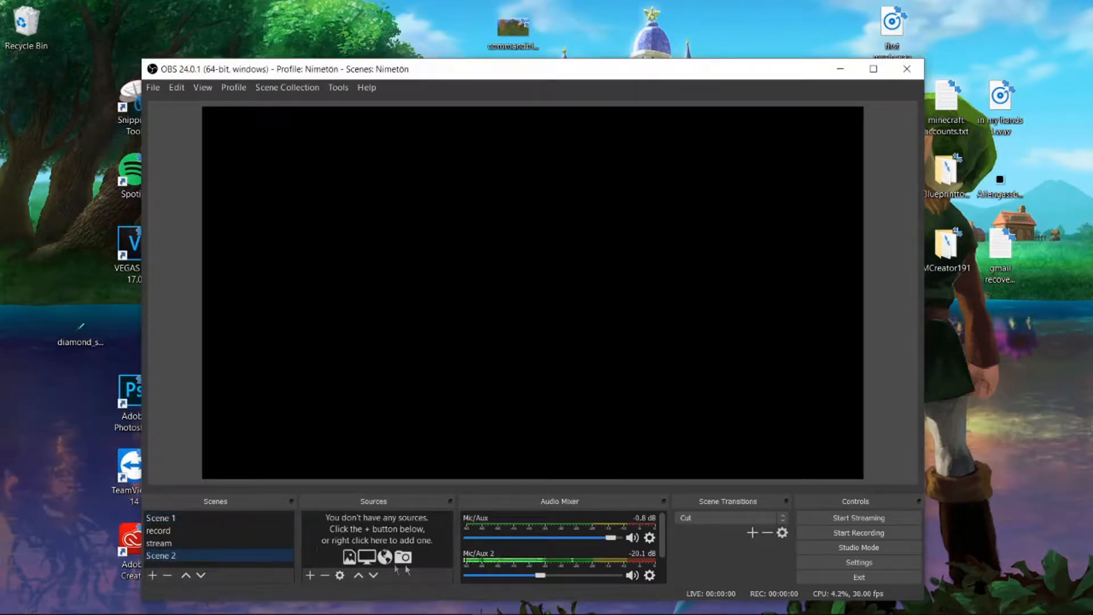
click(353, 522)
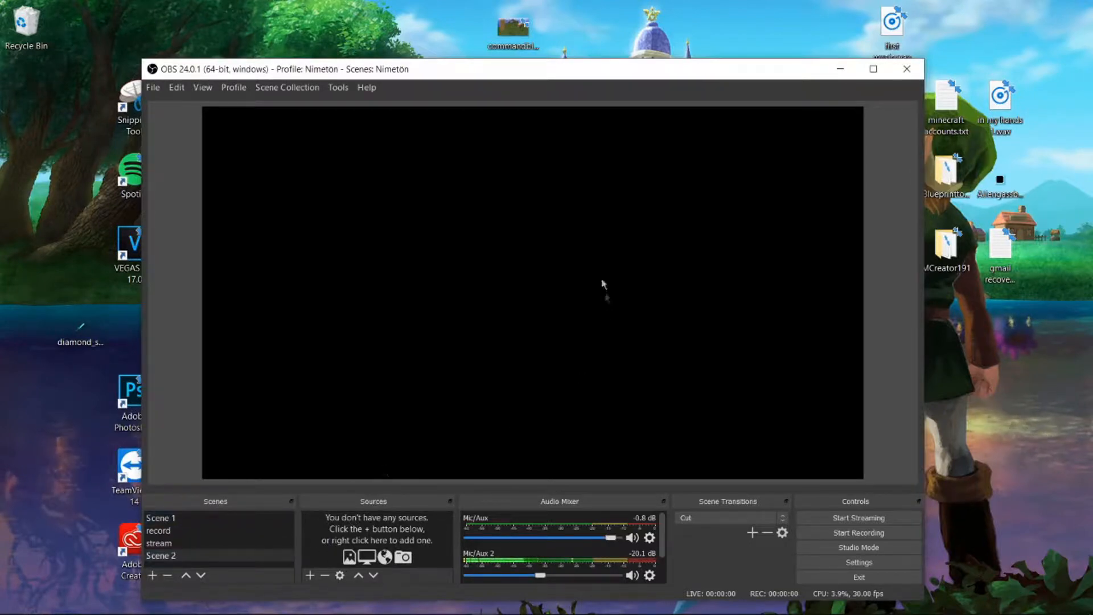
Step: Examine the audio channels listed in the audio mixer
scroll(548, 573, down, 2)
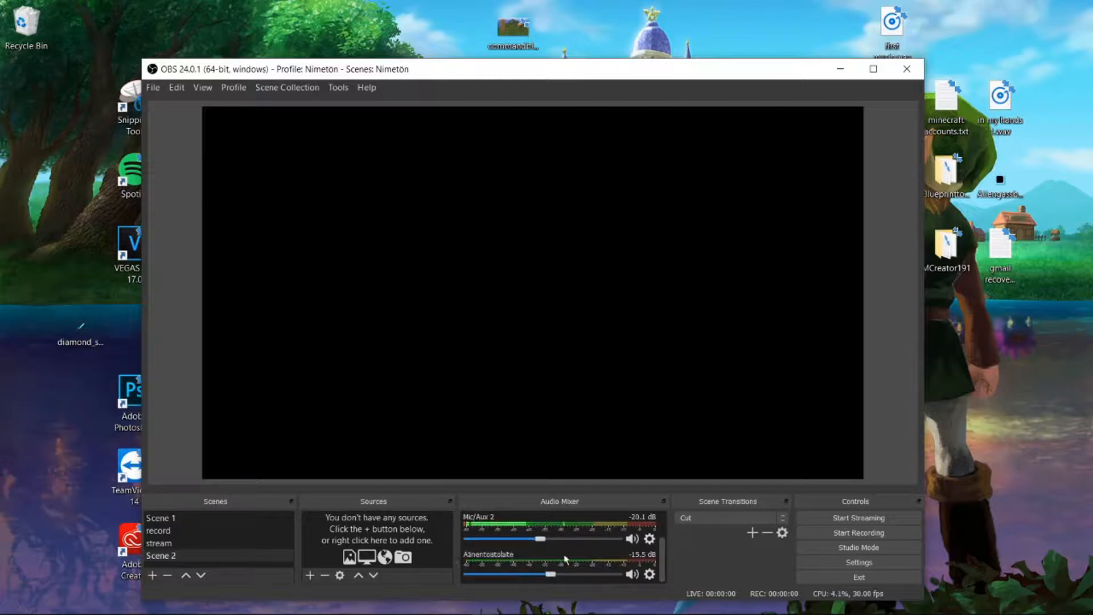
scroll(568, 559, up, 2)
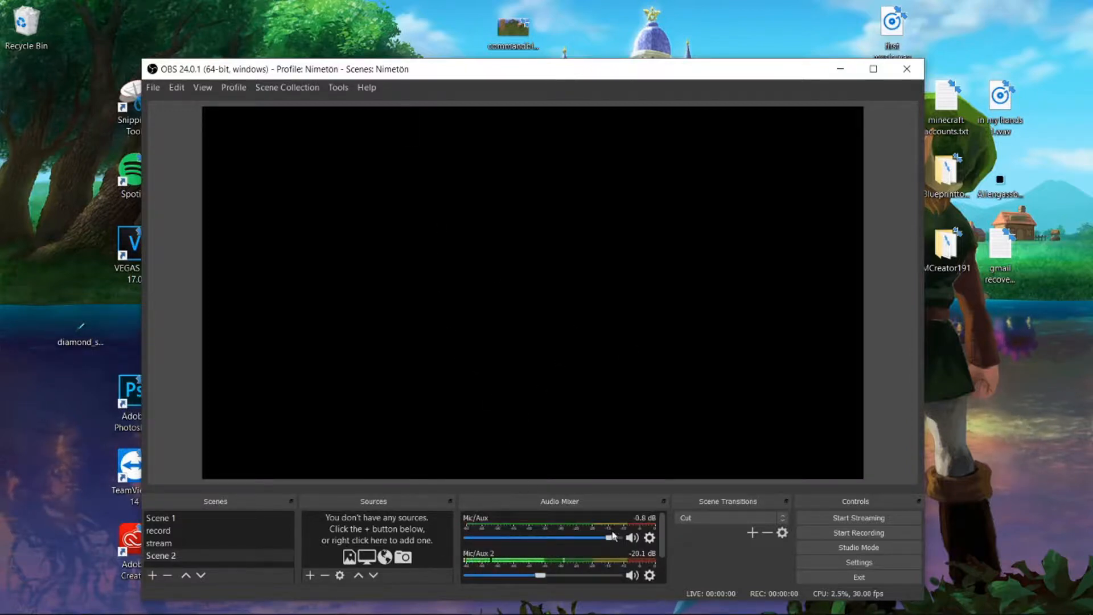
scroll(607, 565, down, 2)
scroll(621, 541, up, 2)
scroll(615, 552, down, 2)
scroll(620, 563, up, 2)
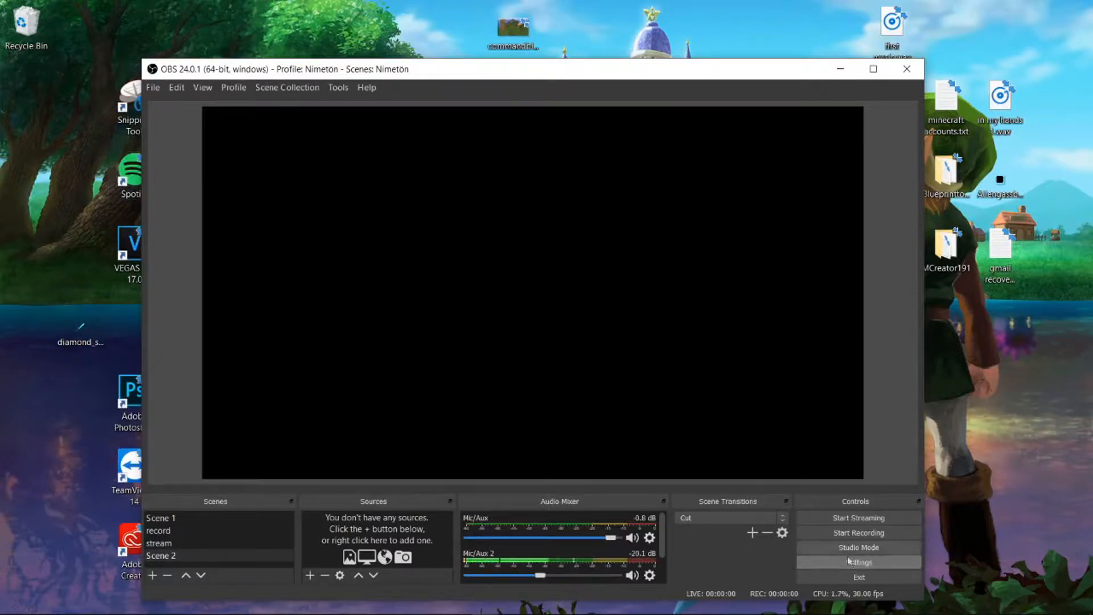
Step: Move the OBS window up and start the Auto-Configuration Wizard, keeping it optimized for streaming with recording secondary
drag(500, 87, 509, 55)
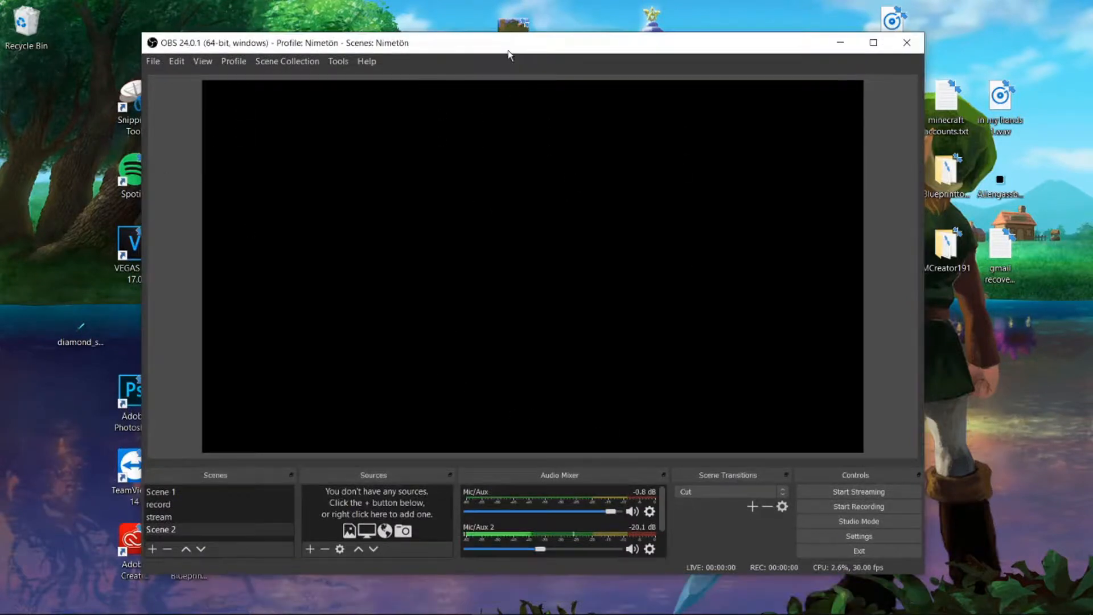
click(341, 64)
click(342, 63)
click(341, 64)
click(342, 64)
click(341, 64)
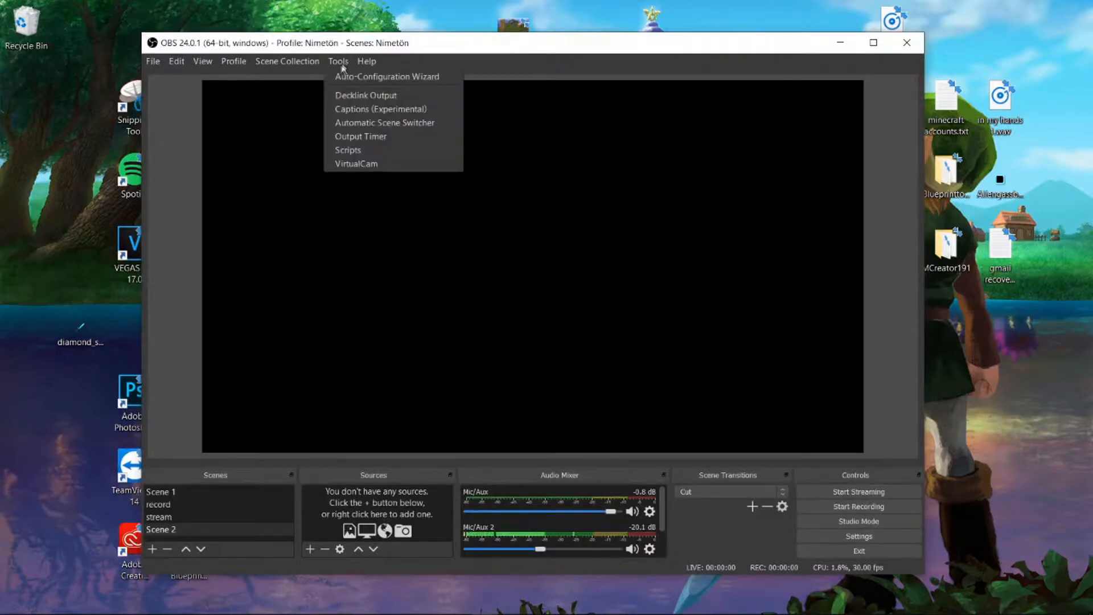
click(345, 75)
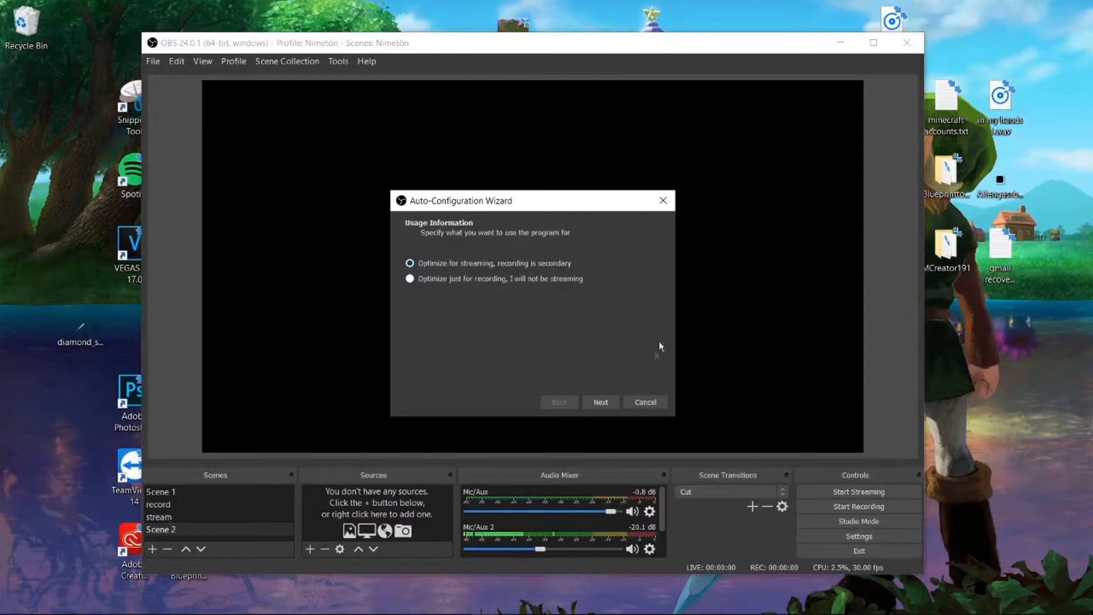
click(603, 401)
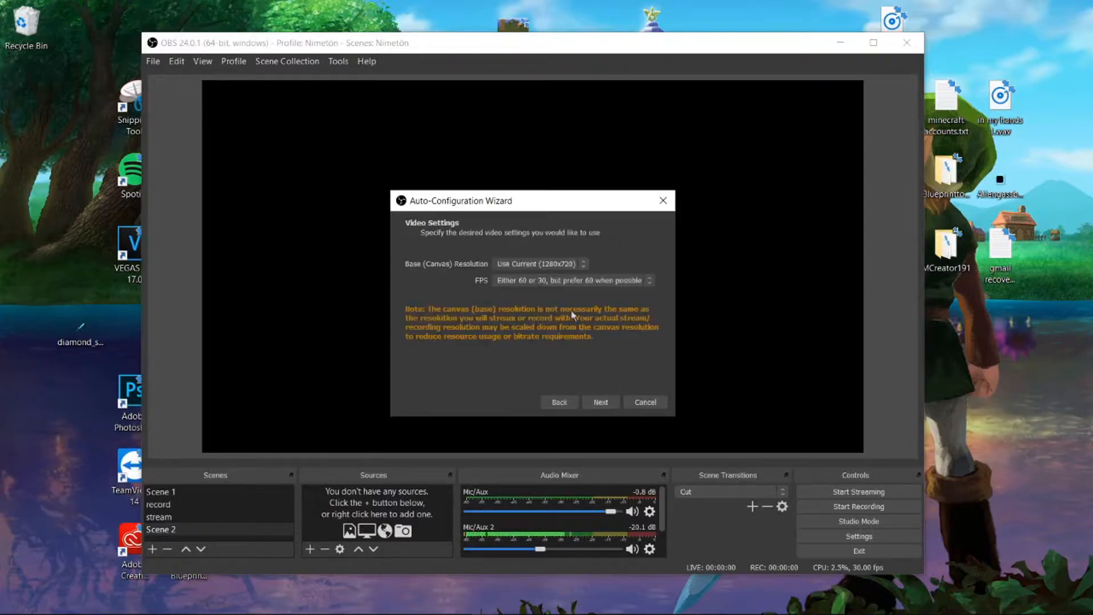
Step: Review the base canvas resolution and FPS choices in the wizard's video settings without changing them
click(580, 265)
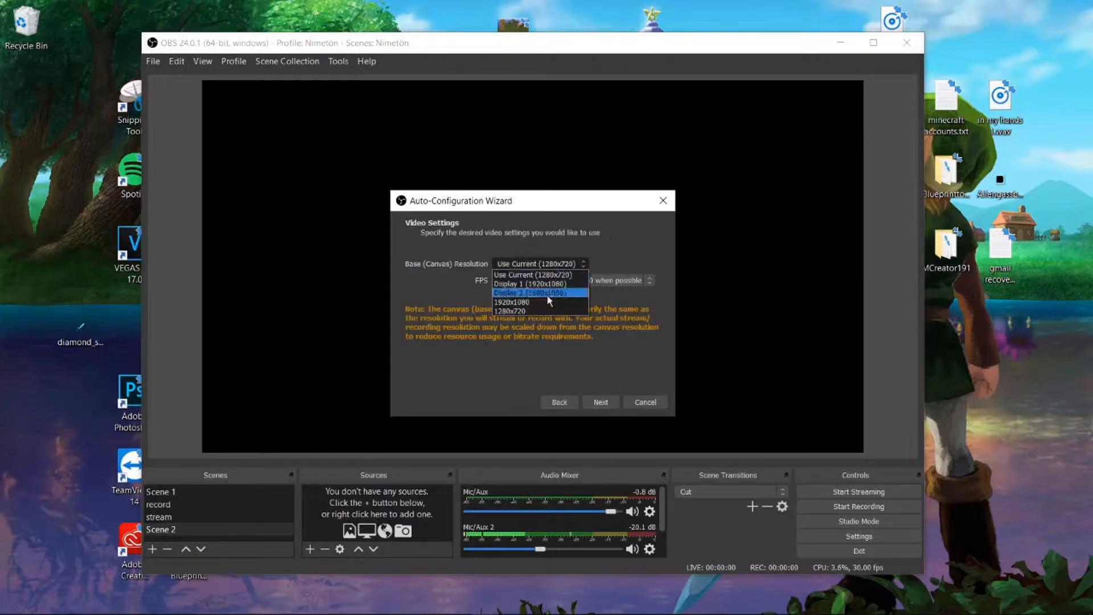
click(621, 242)
click(520, 279)
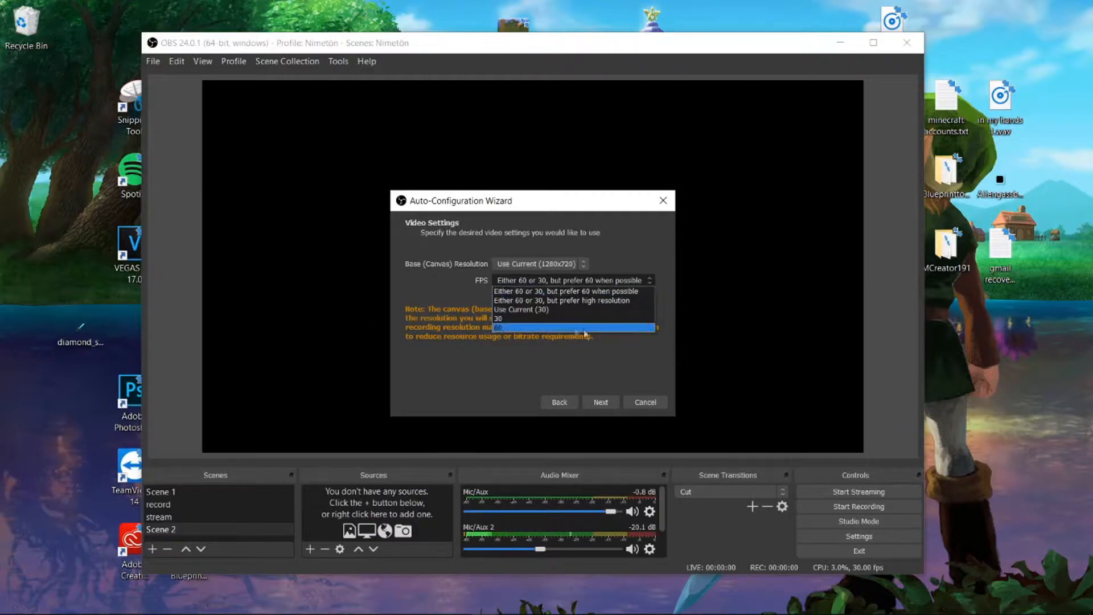
click(443, 311)
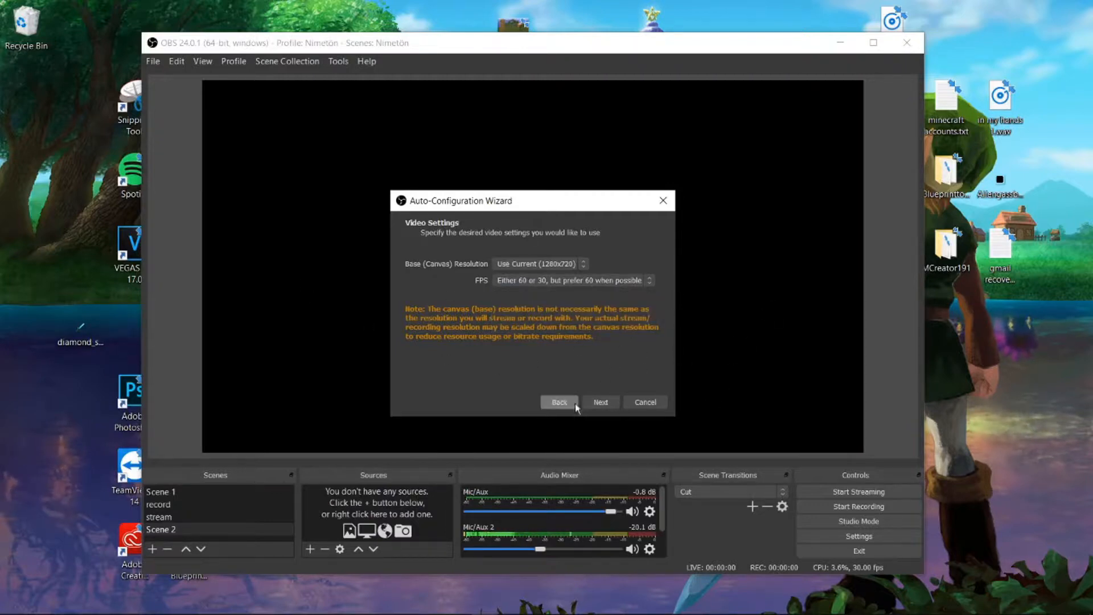
Step: Close the Auto-Configuration Wizard without finishing it and switch the output mode to Advanced in the output settings
click(673, 201)
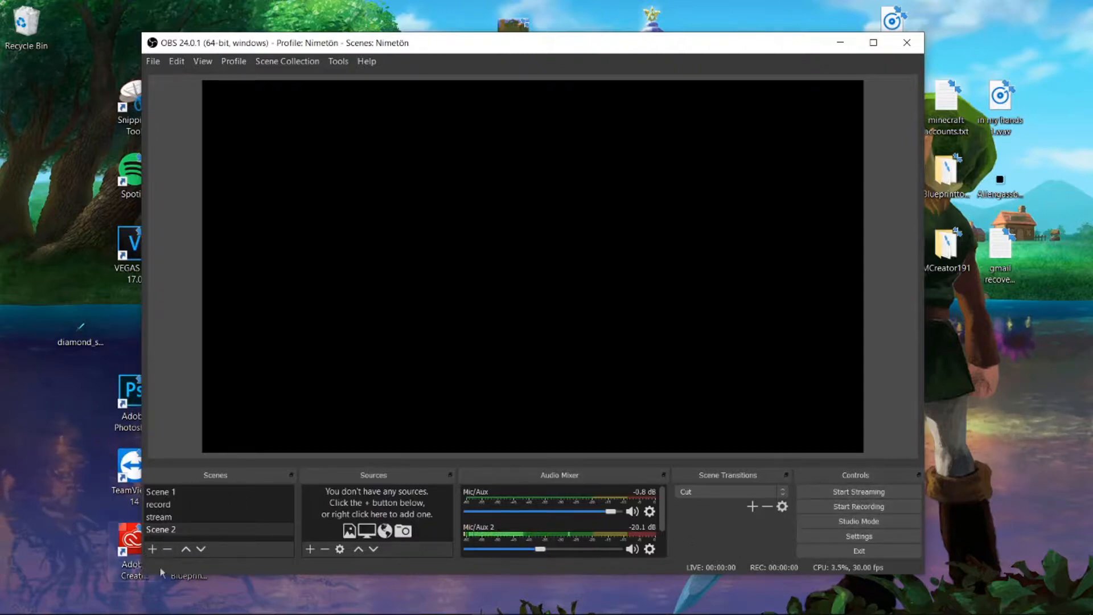
click(893, 538)
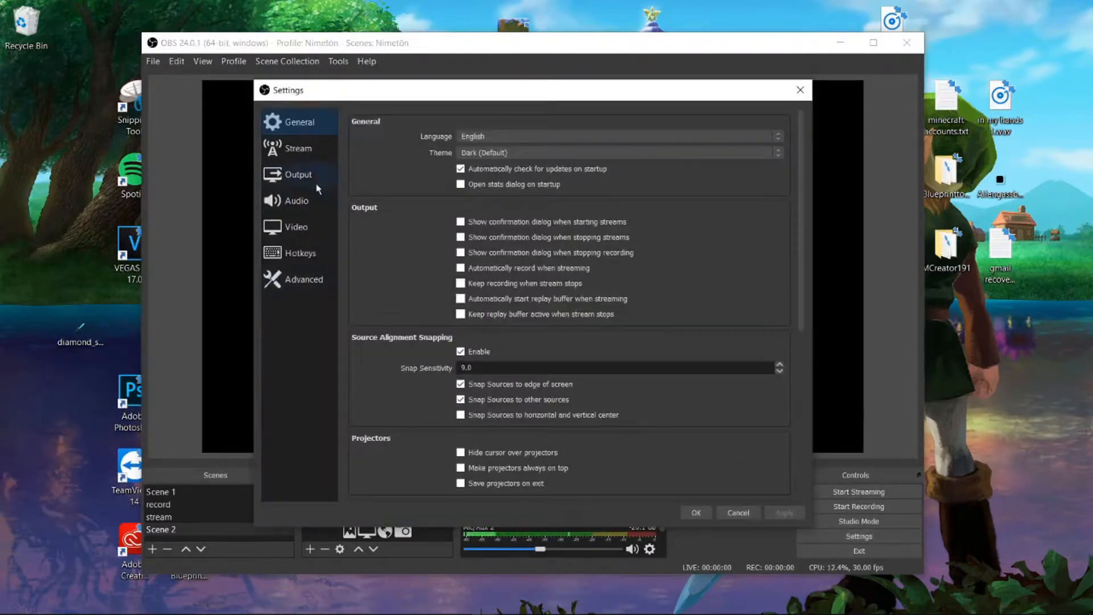
click(313, 235)
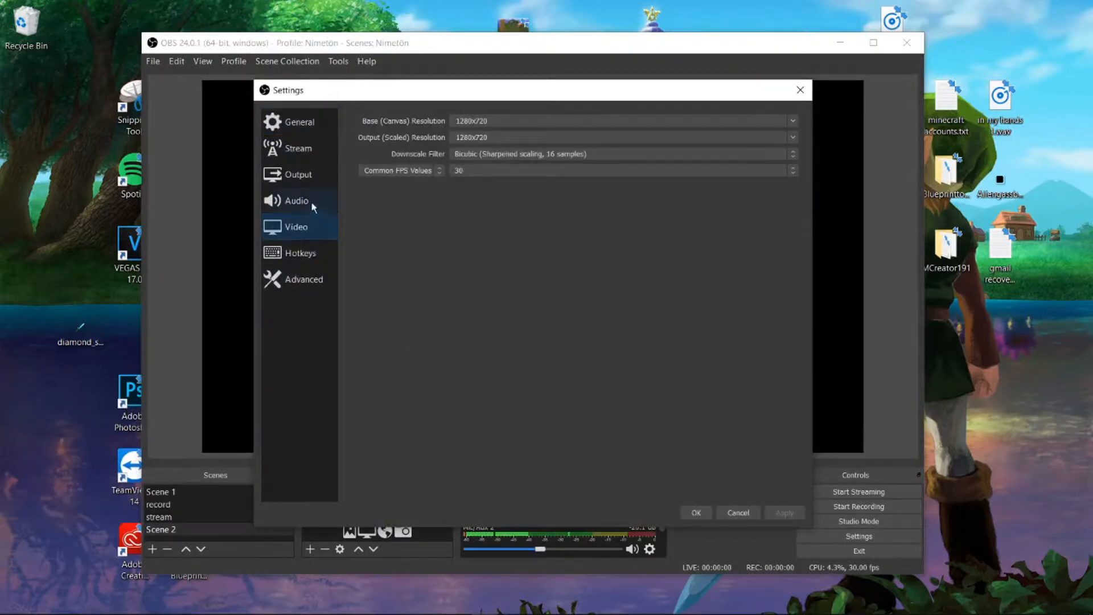
click(309, 175)
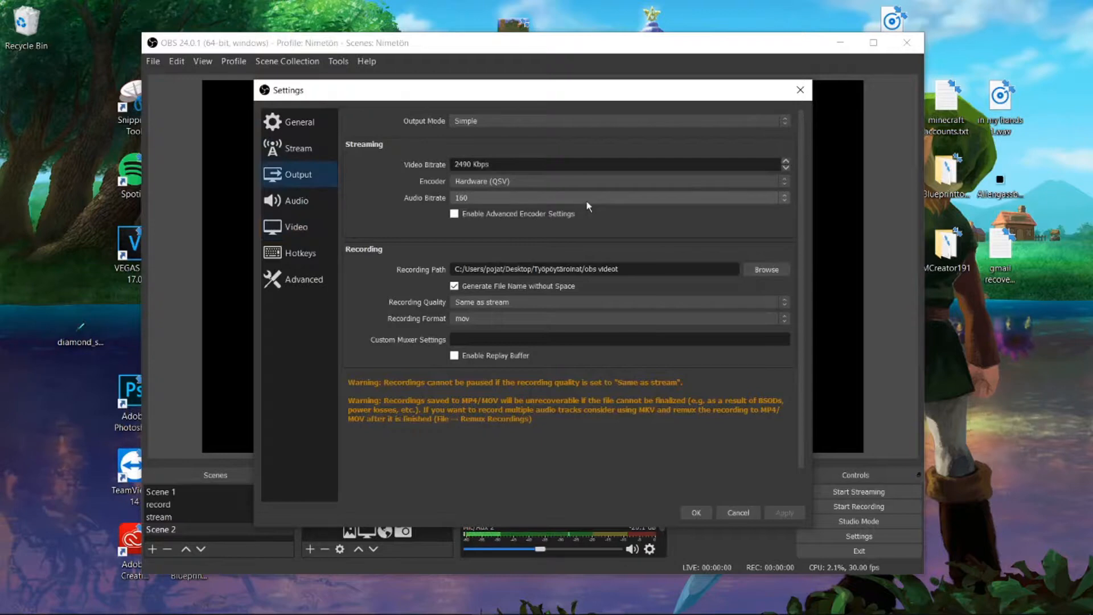
click(479, 117)
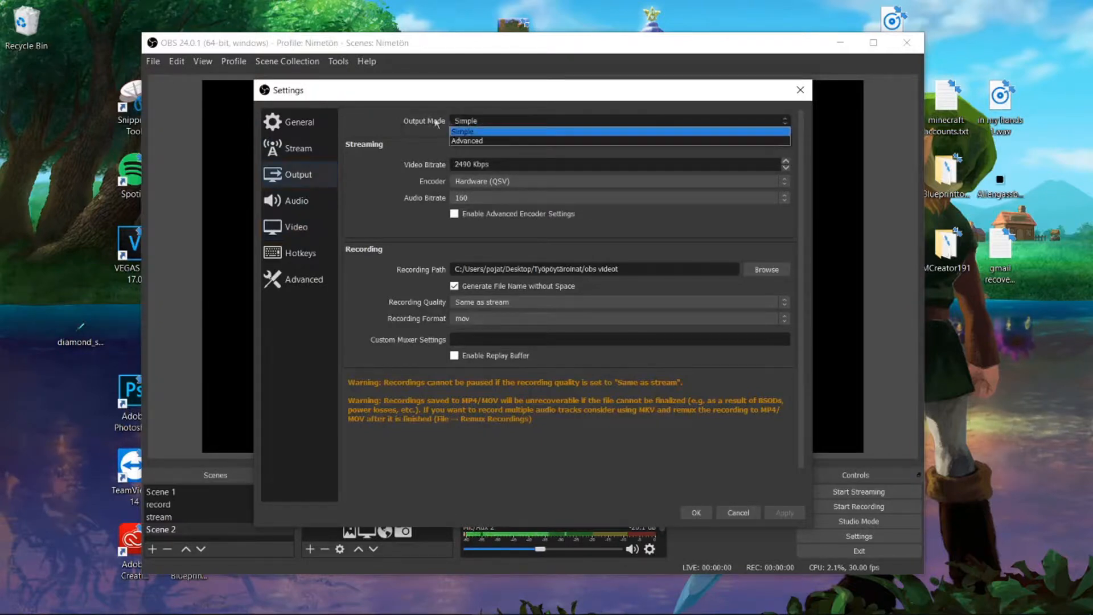
click(476, 141)
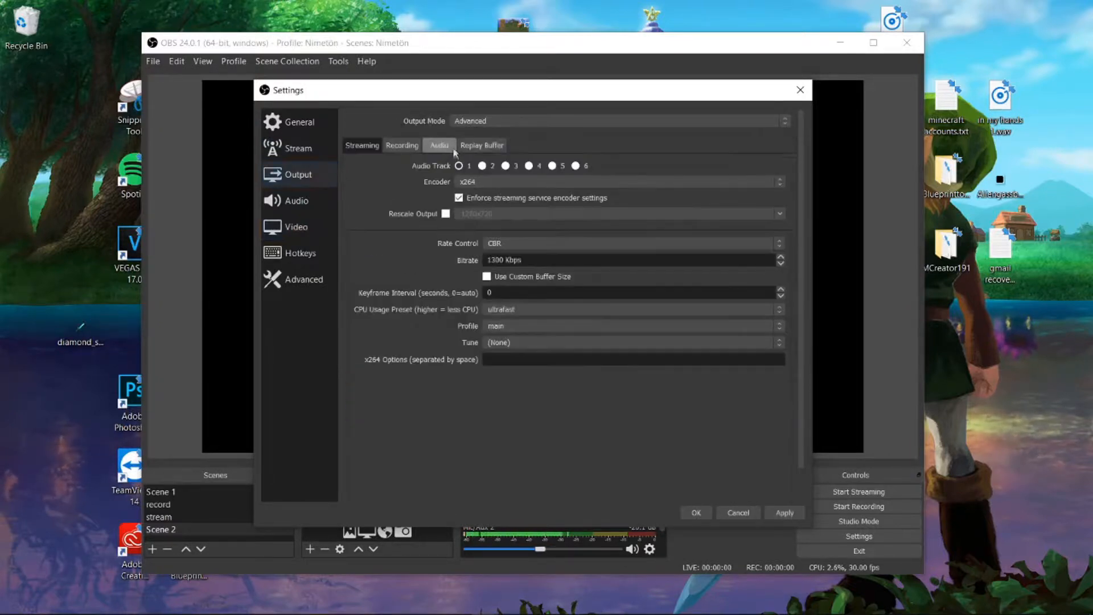
Step: Go to the advanced recording settings and keep mp4 as the recording format
click(397, 147)
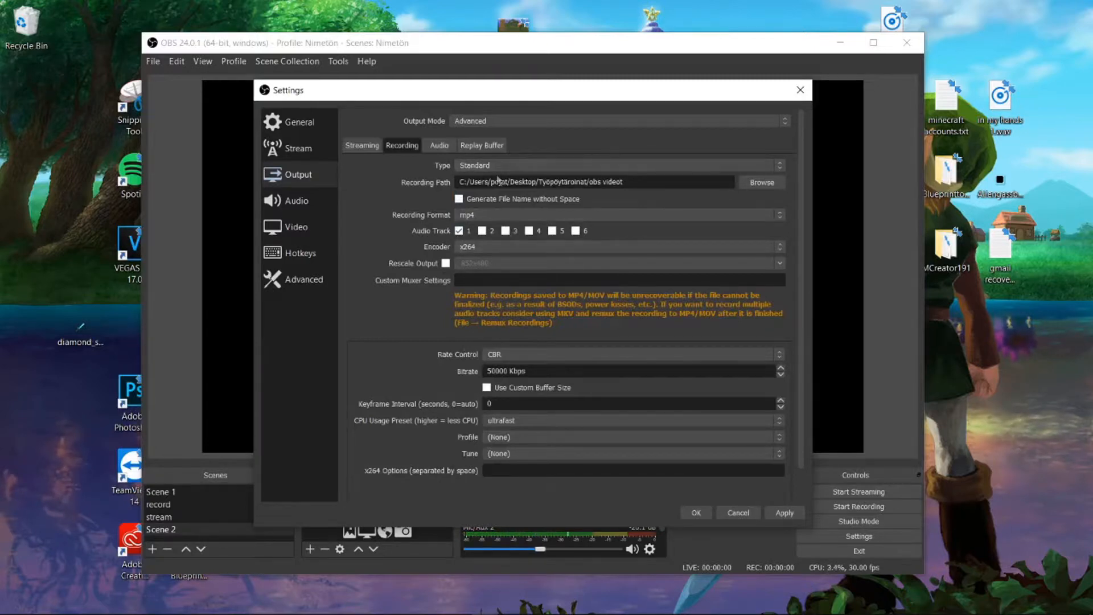
click(489, 216)
click(490, 221)
Step: Look through the recording's CPU usage presets, keep ultrafast, and apply the output settings
scroll(528, 414, down, 1)
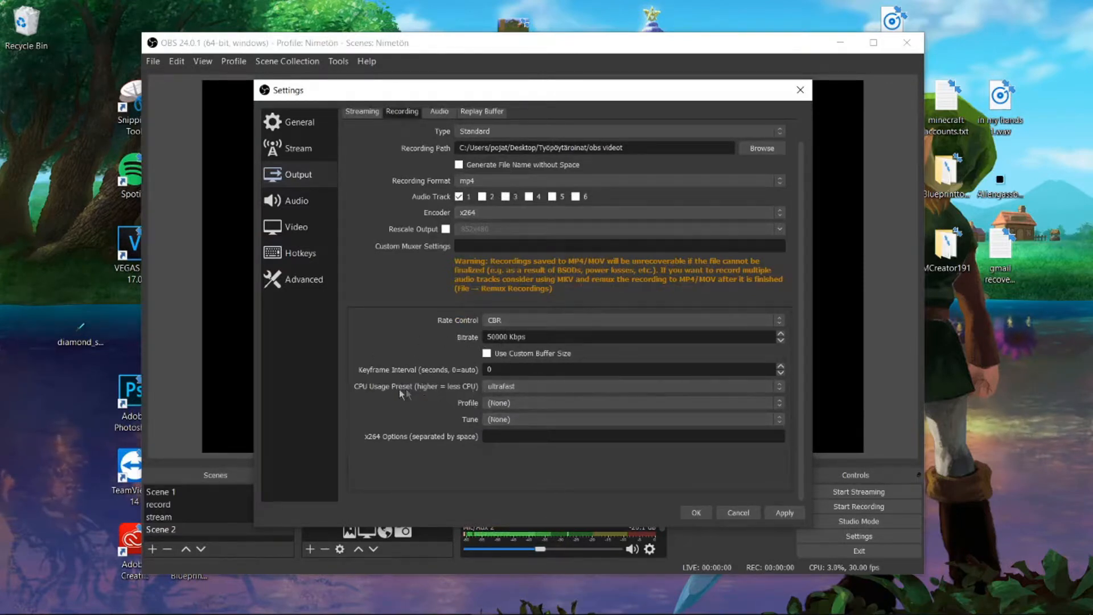
click(517, 387)
click(352, 388)
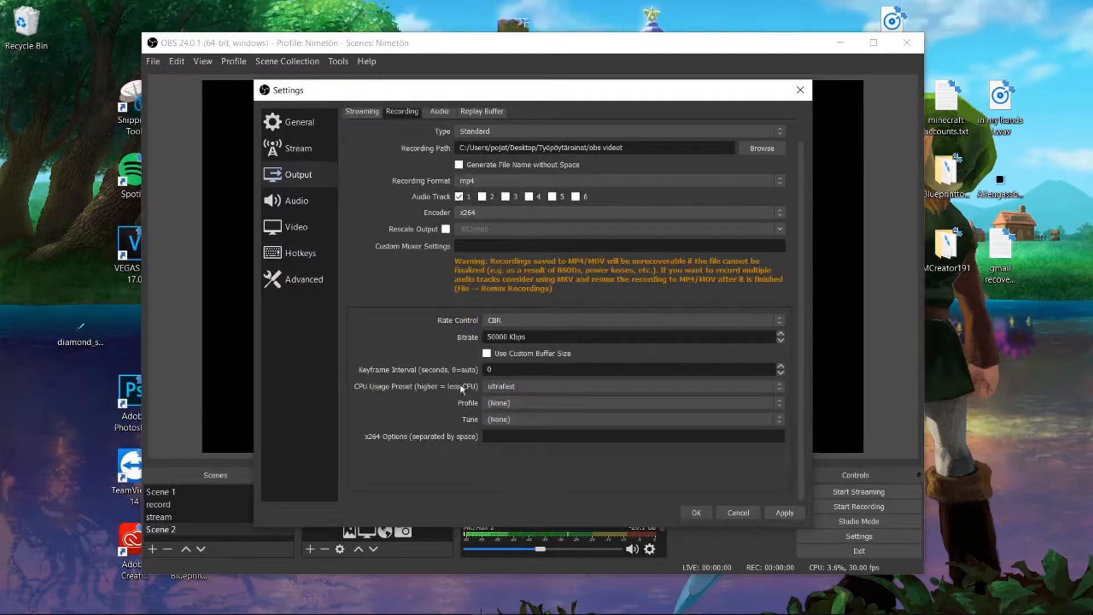
click(501, 387)
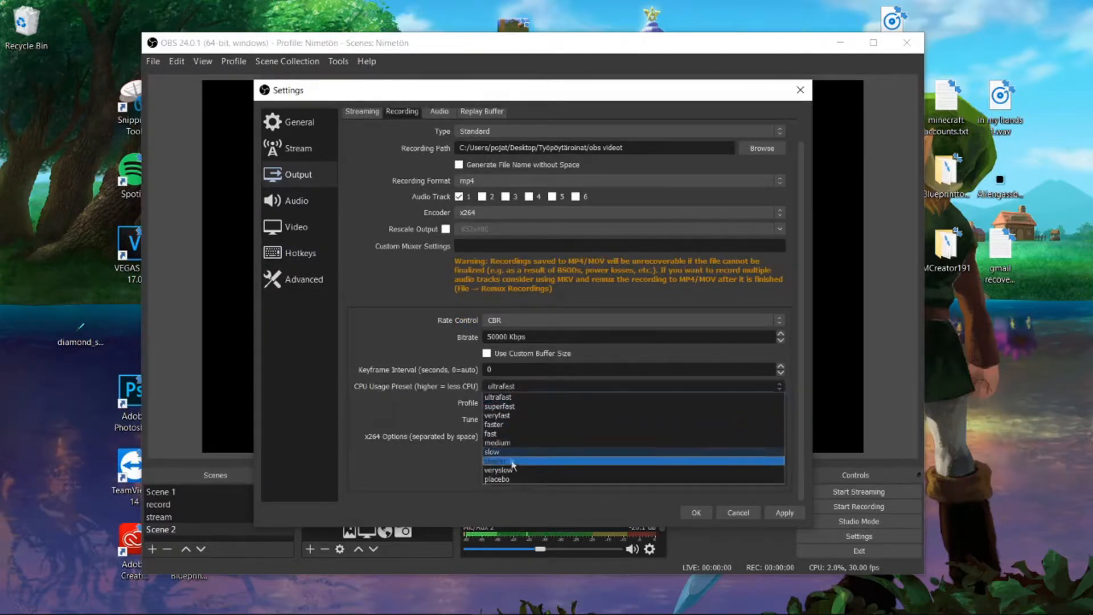
click(395, 289)
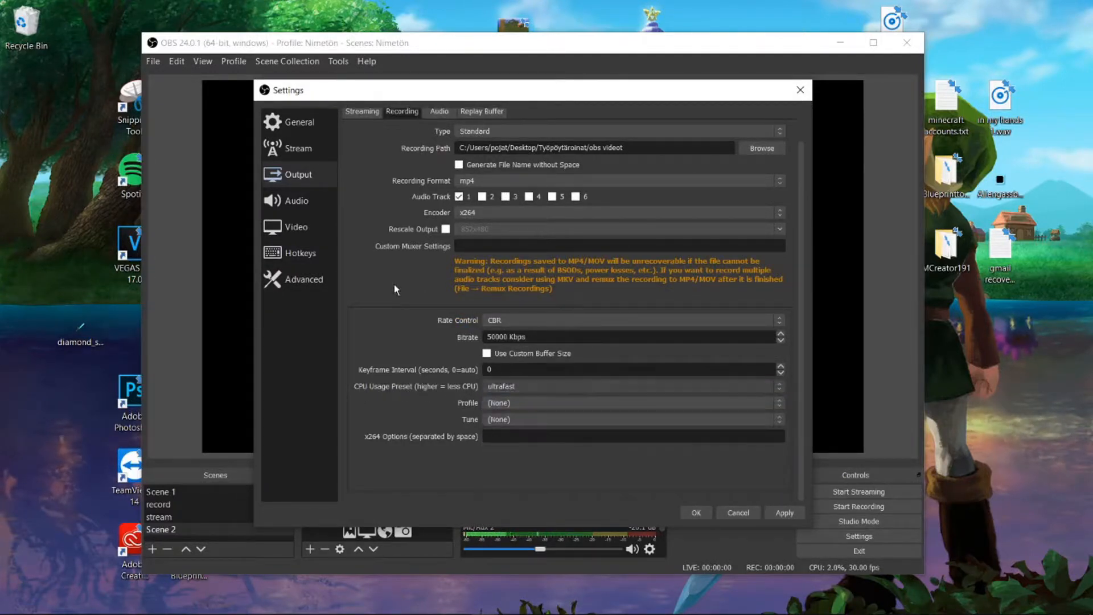
click(786, 513)
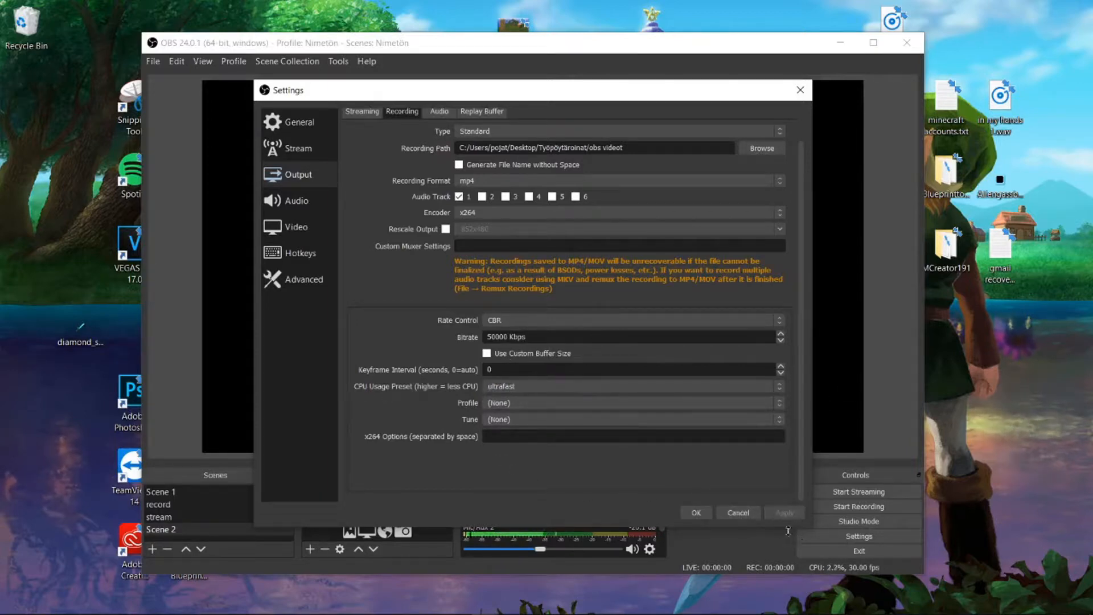
click(696, 519)
Step: Start a short test recording of Scene 2 and stop it again
click(866, 506)
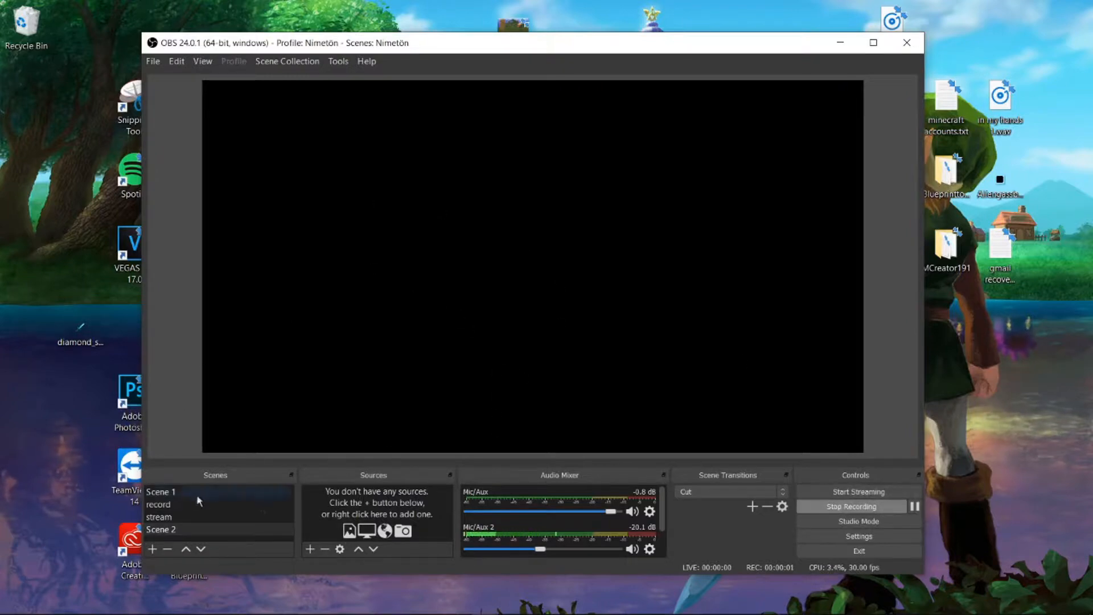
click(846, 507)
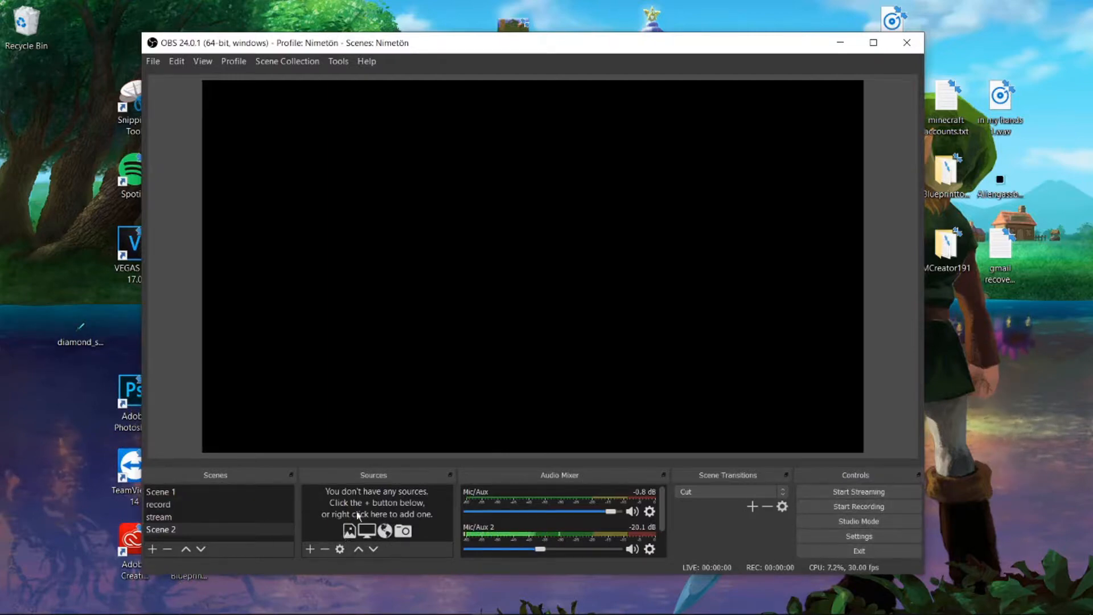
click(310, 550)
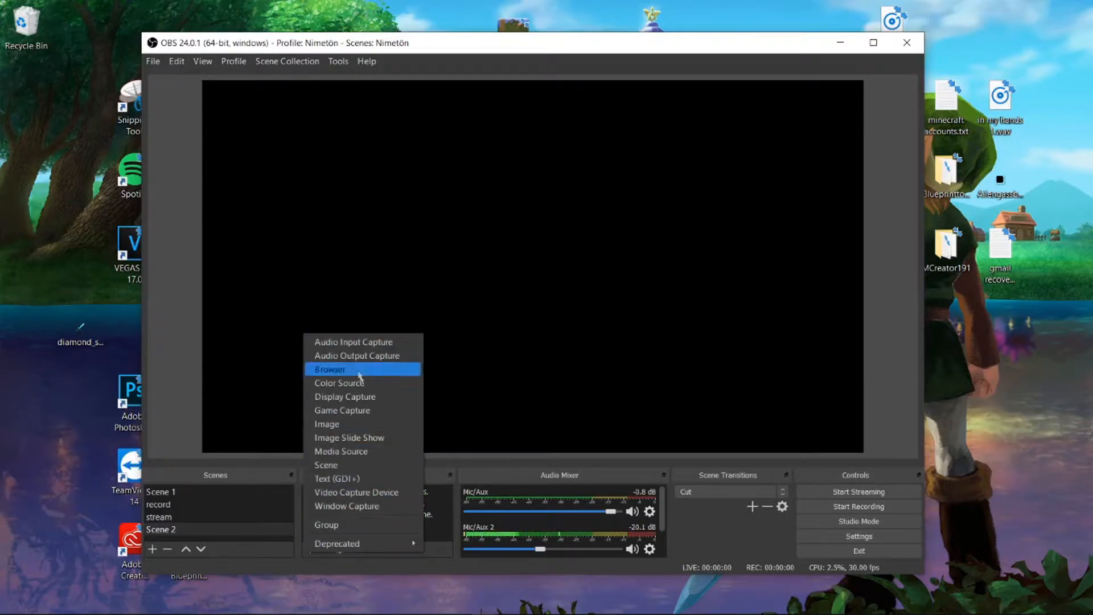
click(374, 410)
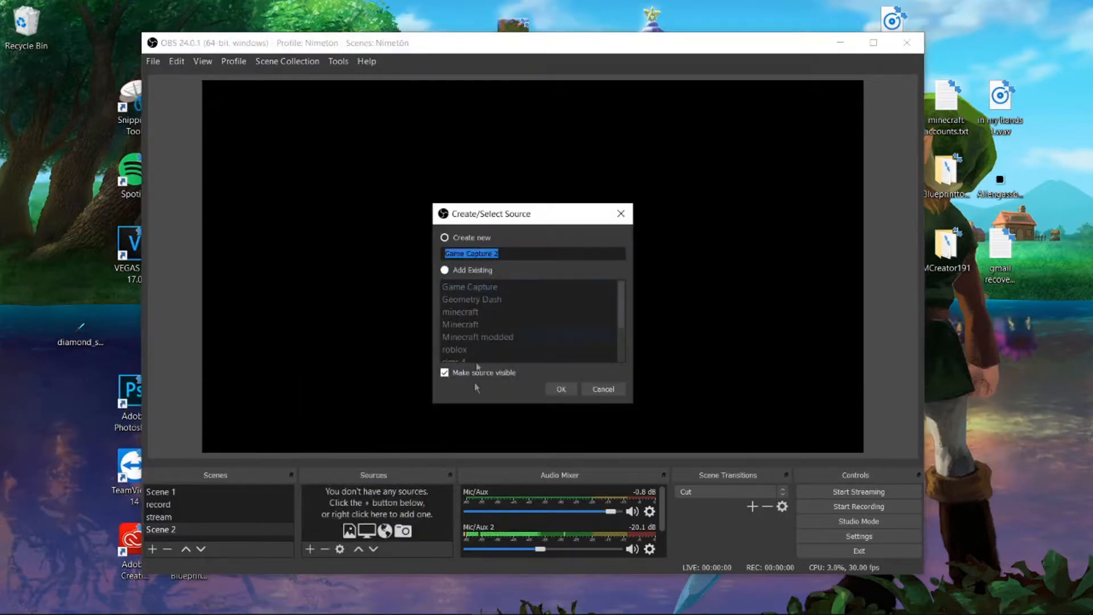
click(620, 213)
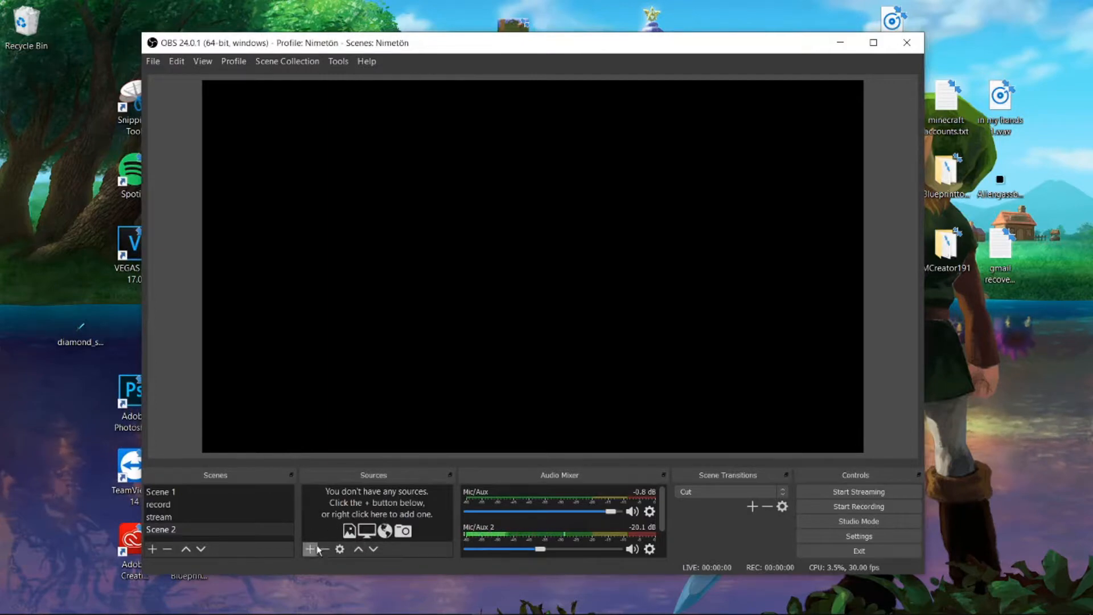
Step: Add a new Display Capture source to Scene 2 with the suggested name
click(310, 549)
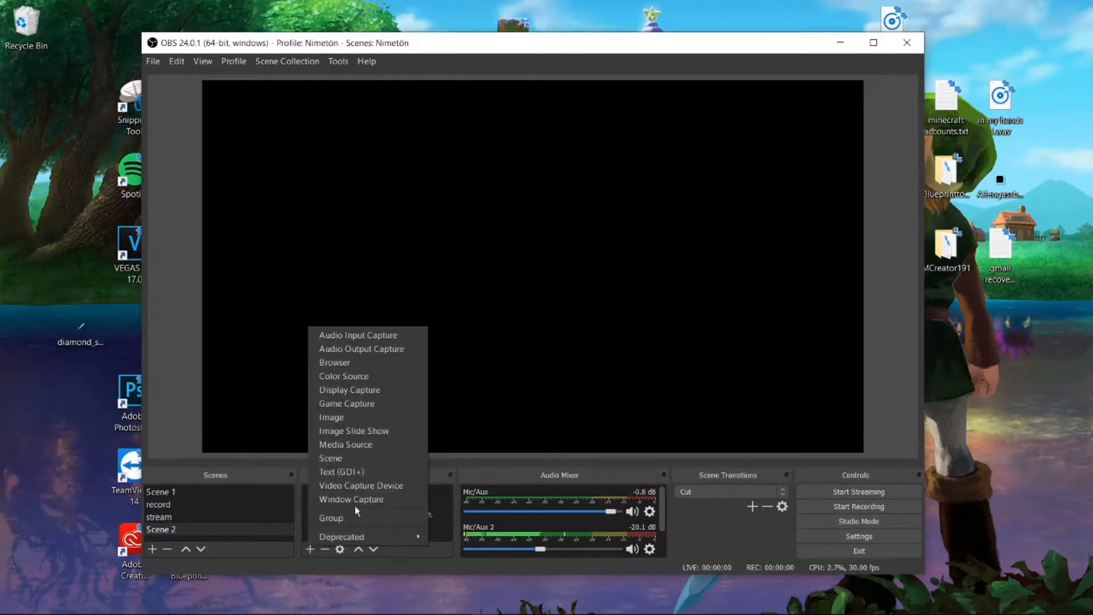
click(363, 390)
click(556, 389)
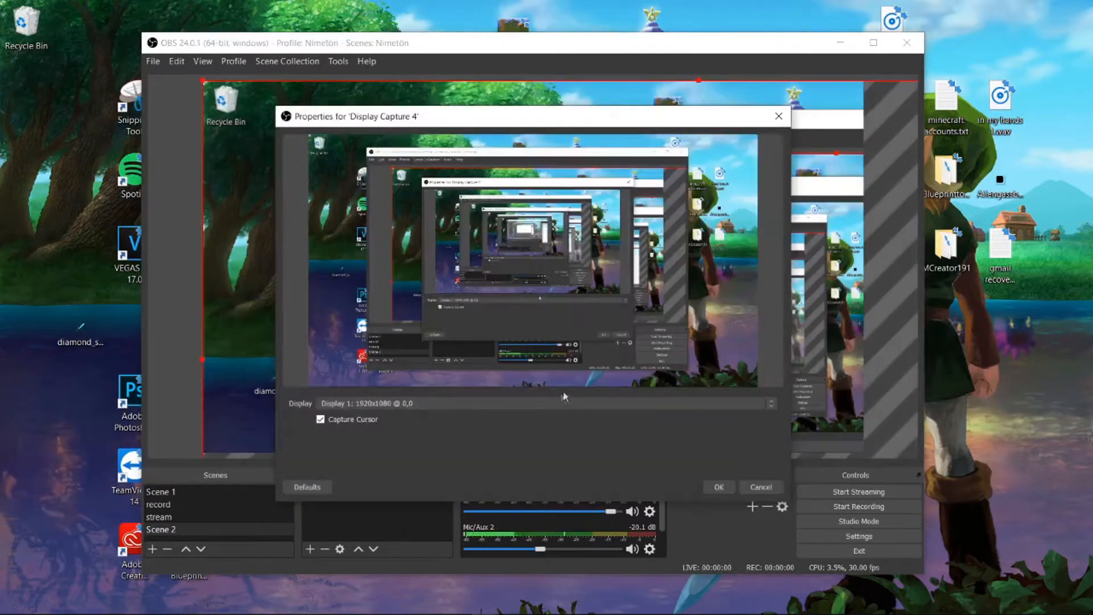
Step: Try Display 2, then set the source to capture Display 1: 1920x1080 @ 0,0 with Capture Cursor enabled and confirm its properties
click(375, 400)
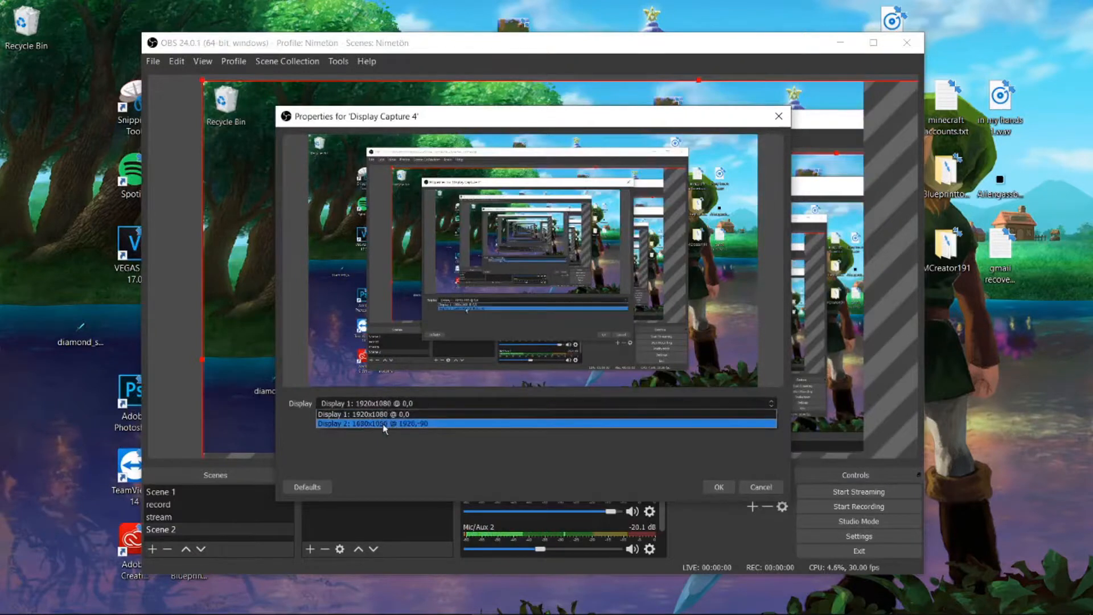
click(383, 423)
click(395, 405)
click(386, 415)
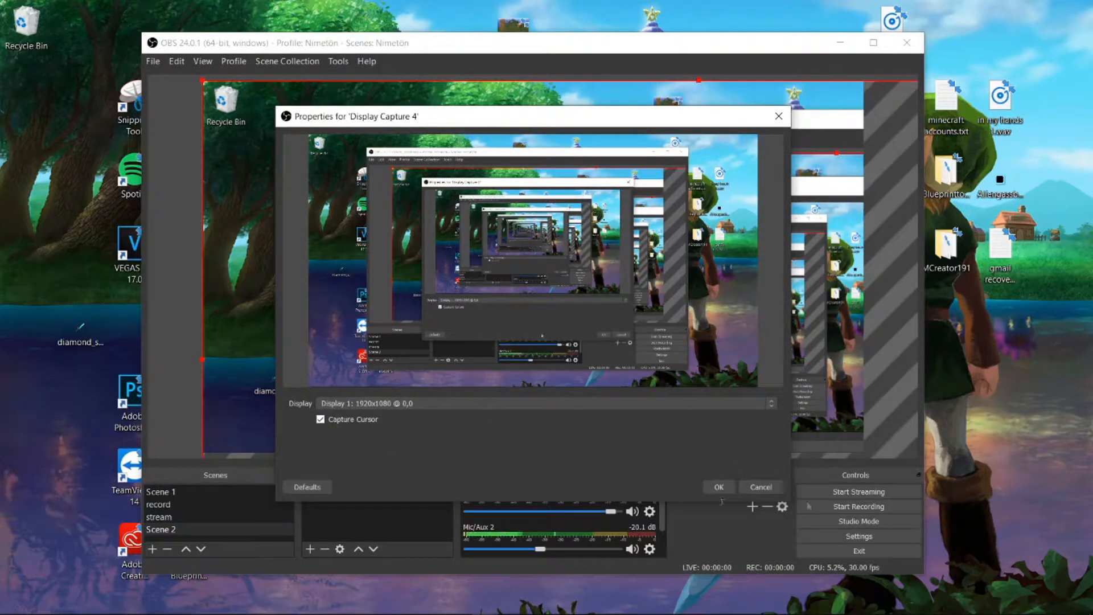
click(324, 419)
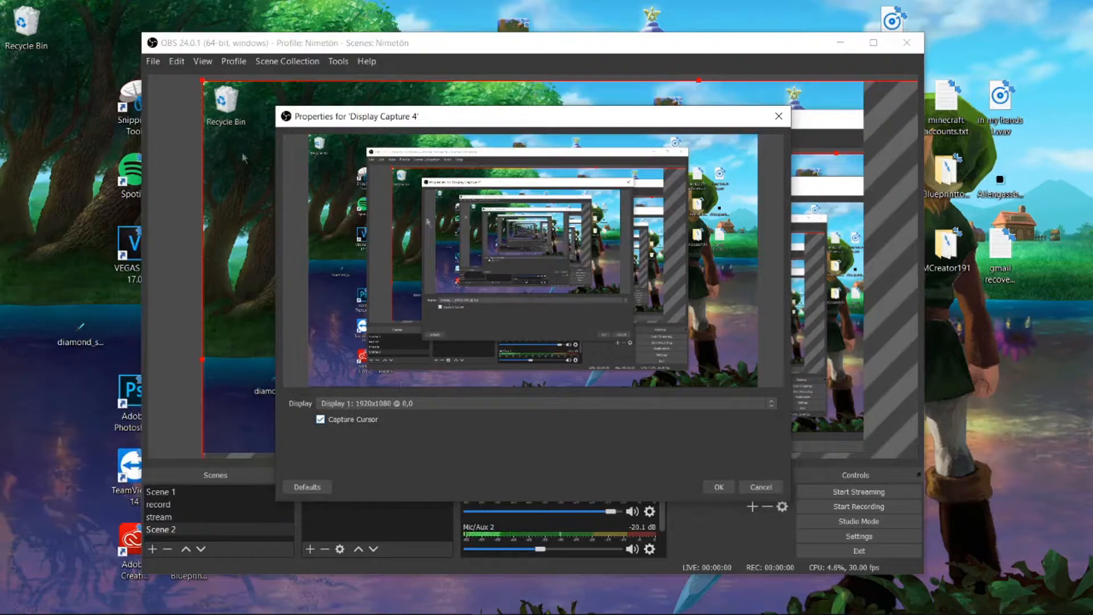
click(720, 487)
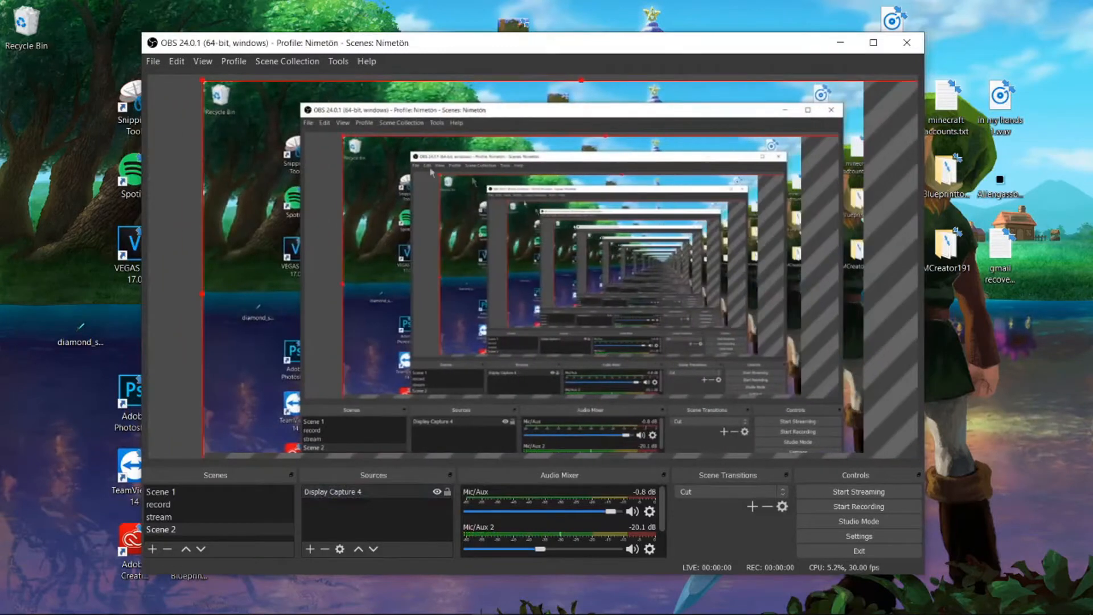
right_click(333, 199)
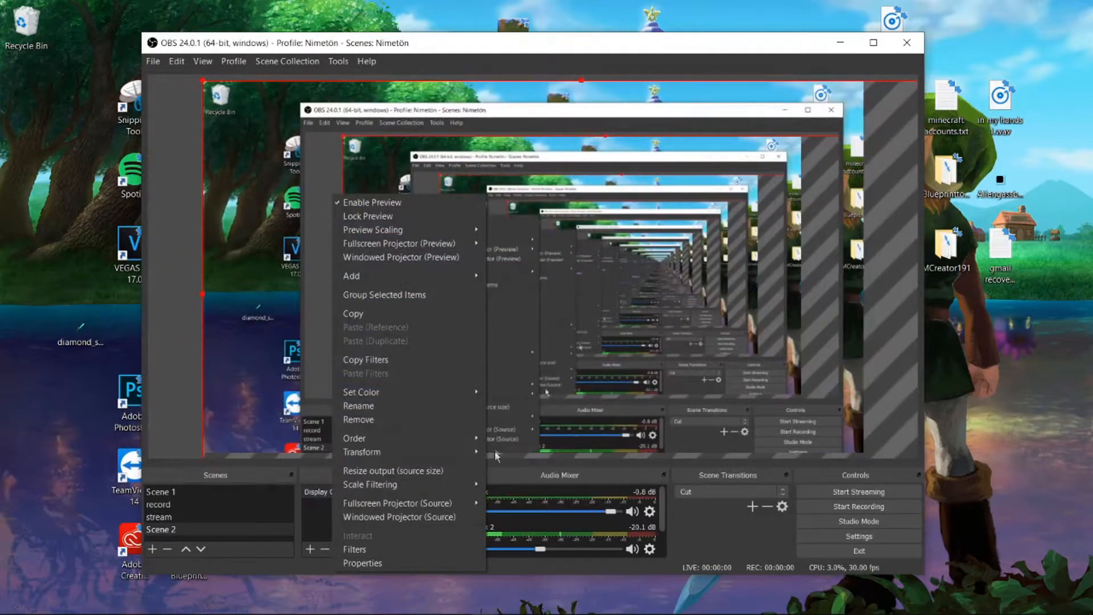
click(465, 472)
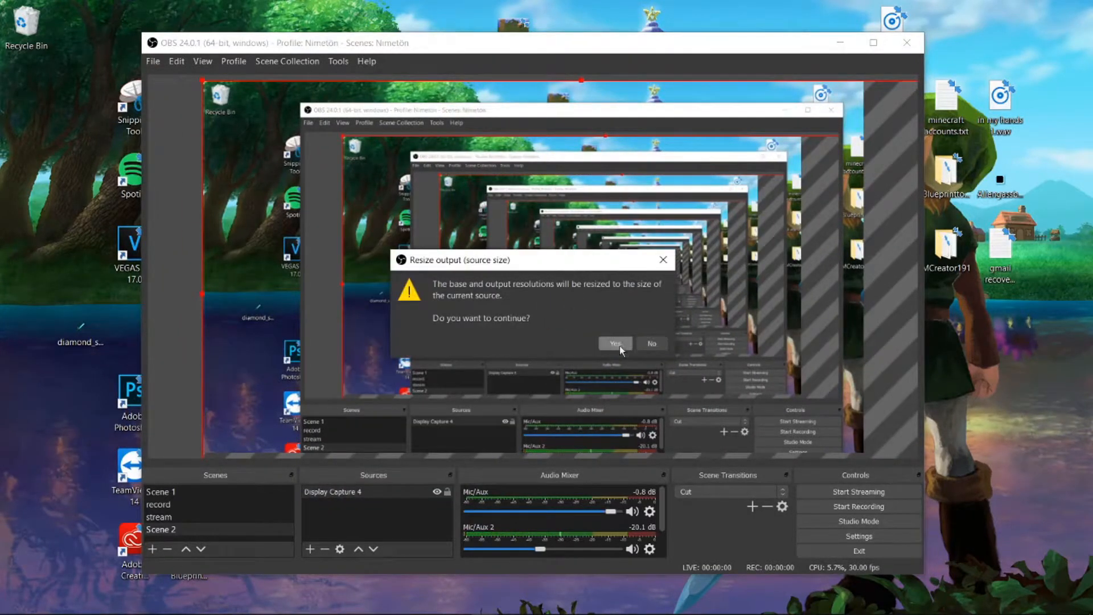
click(663, 260)
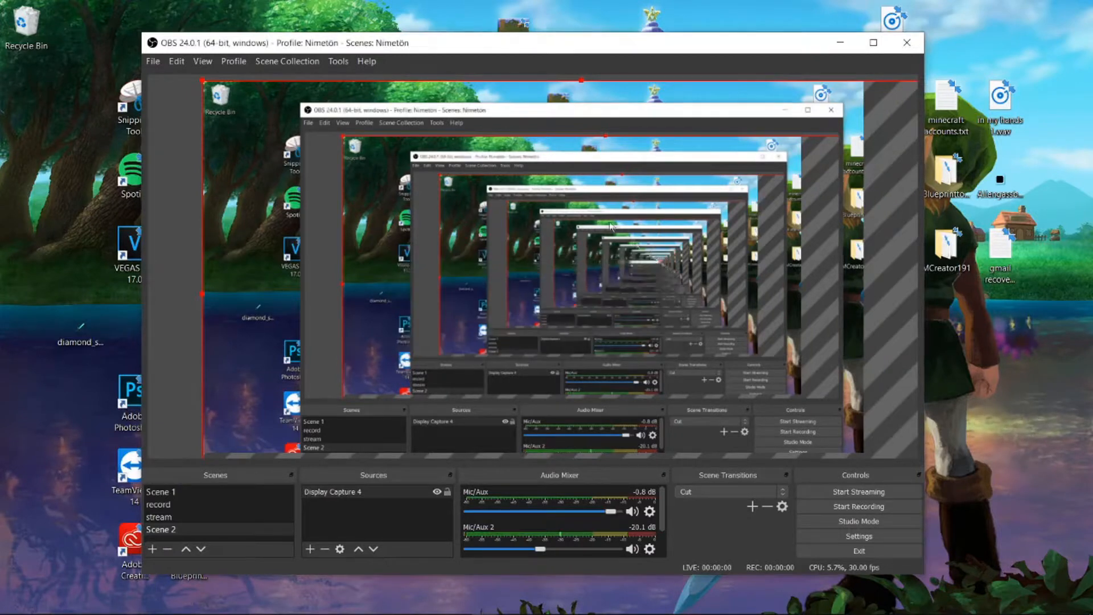
Step: Fit the display capture to the screen with the Transform options and deselect it
right_click(584, 210)
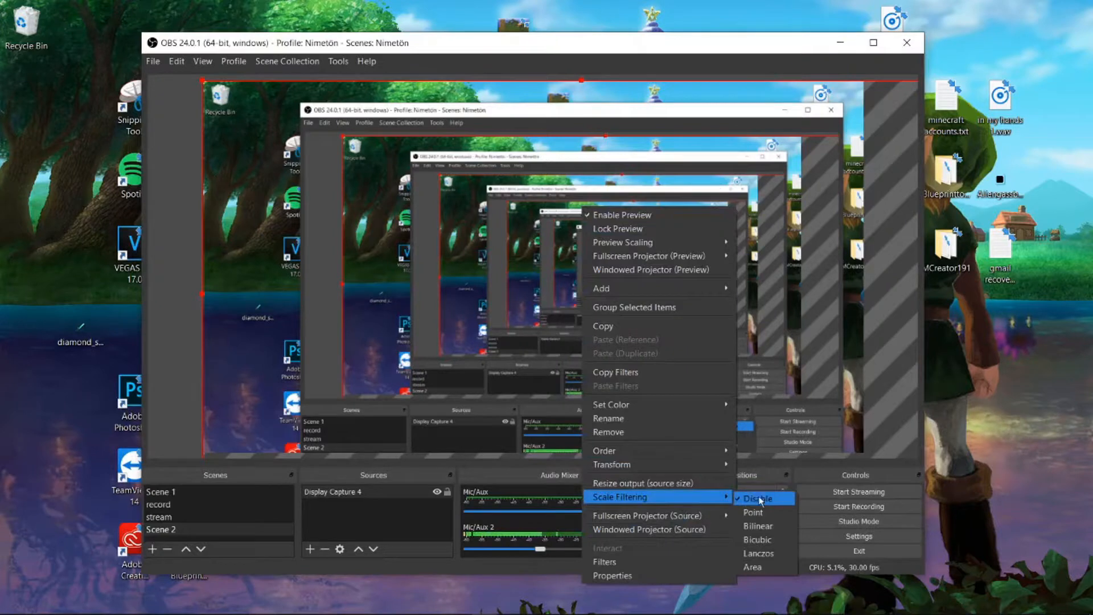
mouse_move(629, 464)
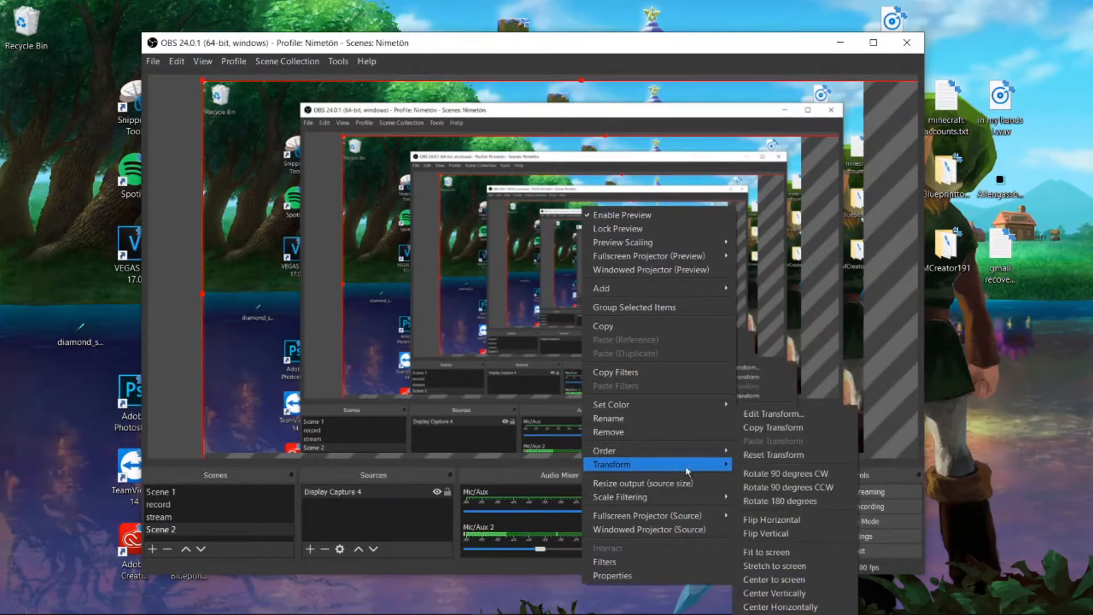
click(780, 555)
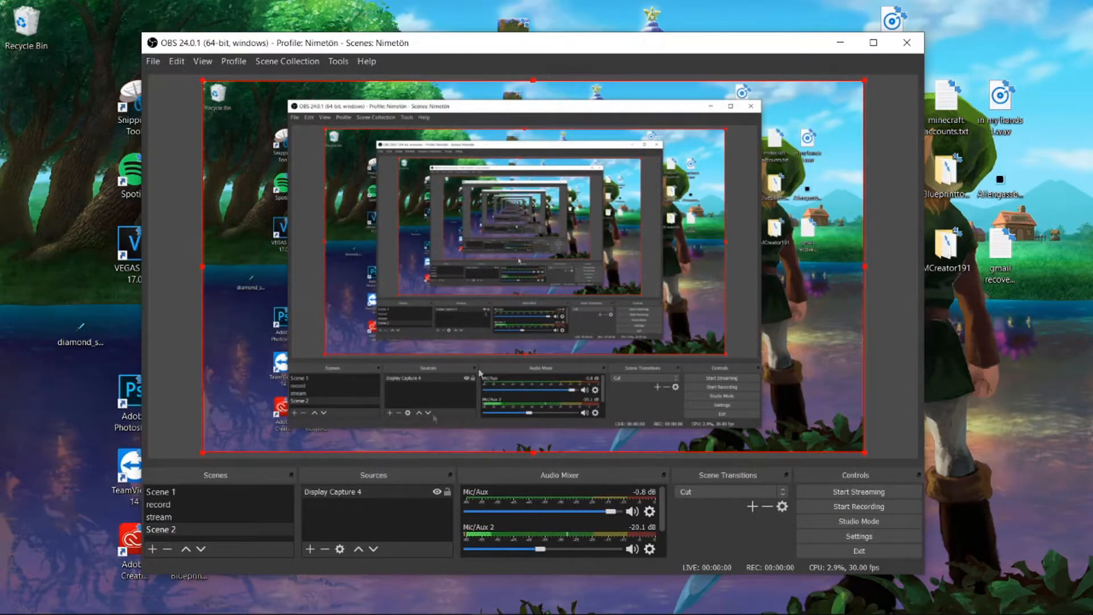
click(424, 512)
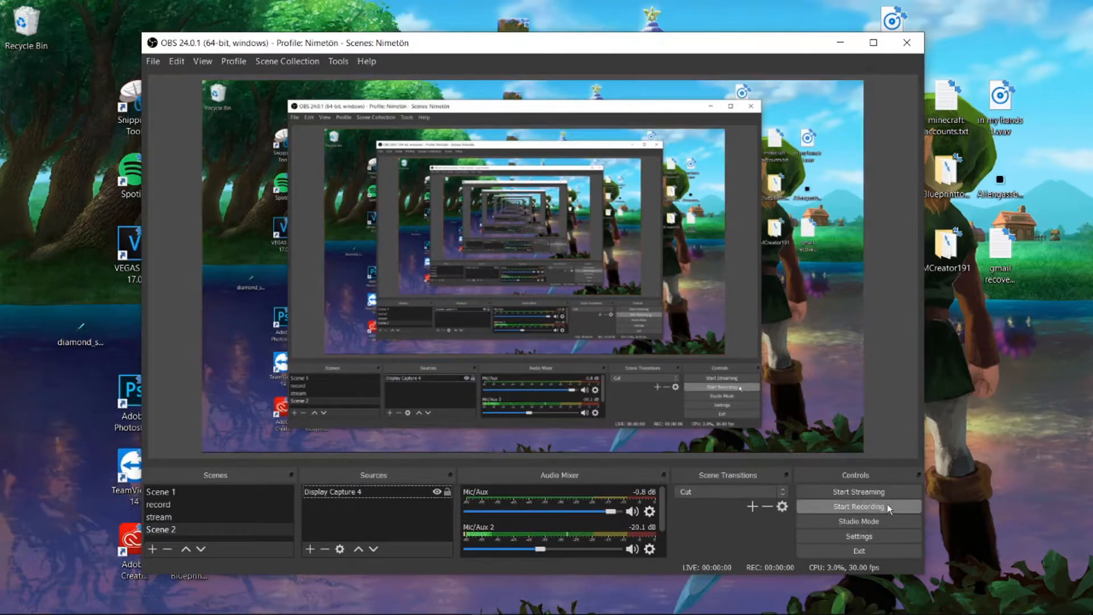